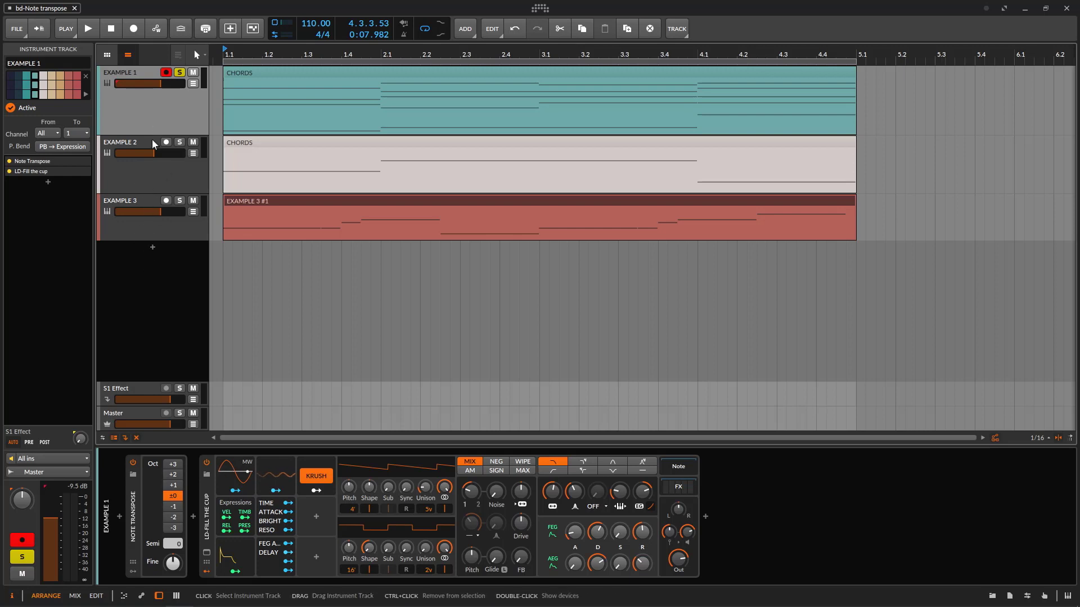
Turn off the Note Transpose device on EXAMPLE 1 and start the chords playing.
{"action": "left_click", "coordinate": [133, 464]}
{"action": "key", "text": "space"}
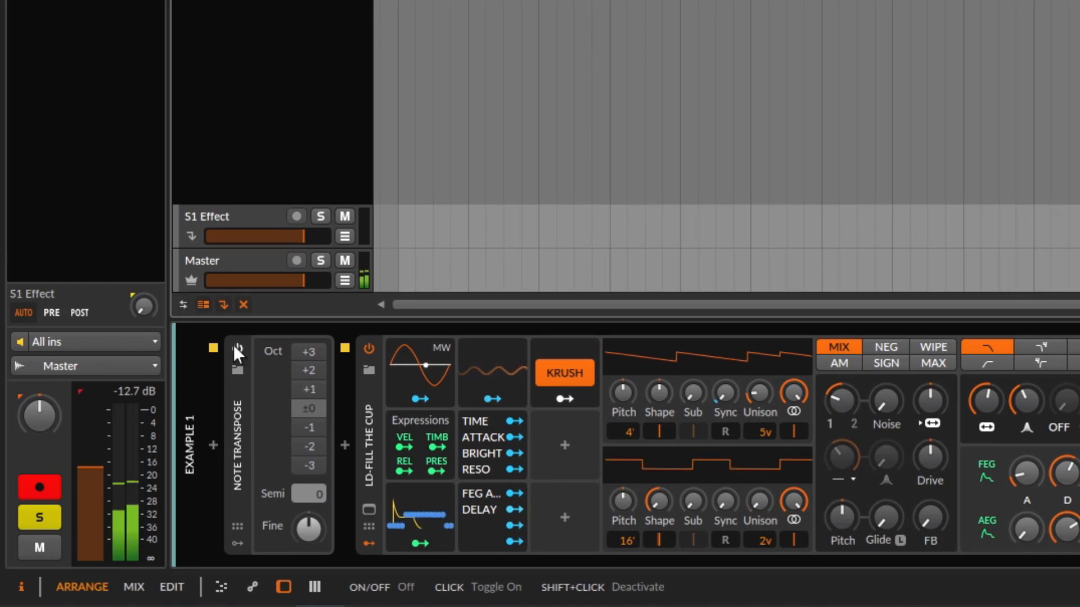
Turn Note Transpose on and step its octave through +1, +2, +3, -1, -2, -3, then ±0.
{"action": "left_click", "coordinate": [235, 348]}
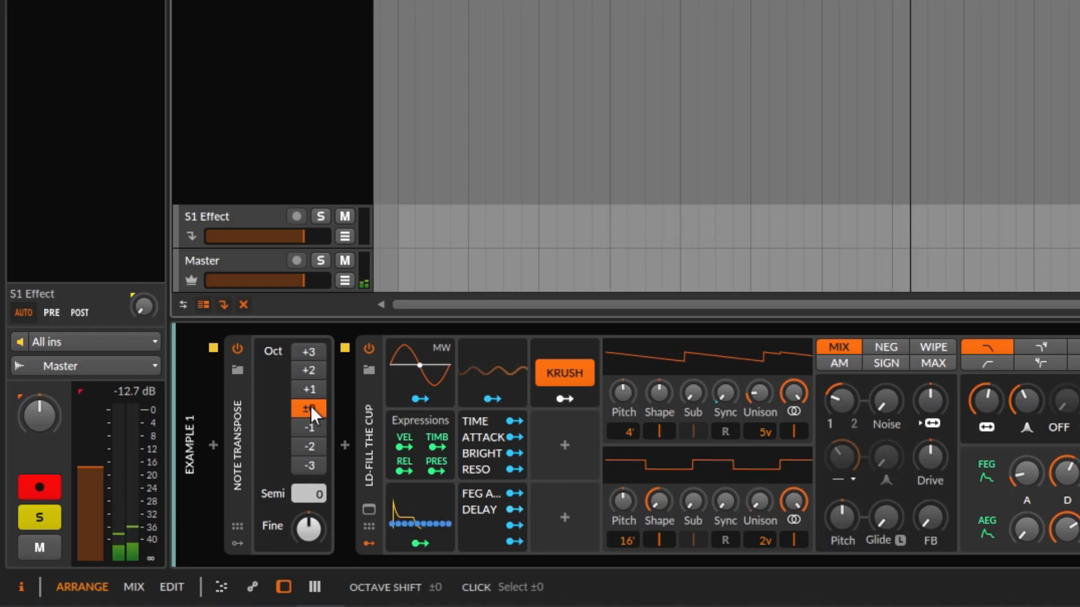
{"action": "left_click", "coordinate": [312, 388]}
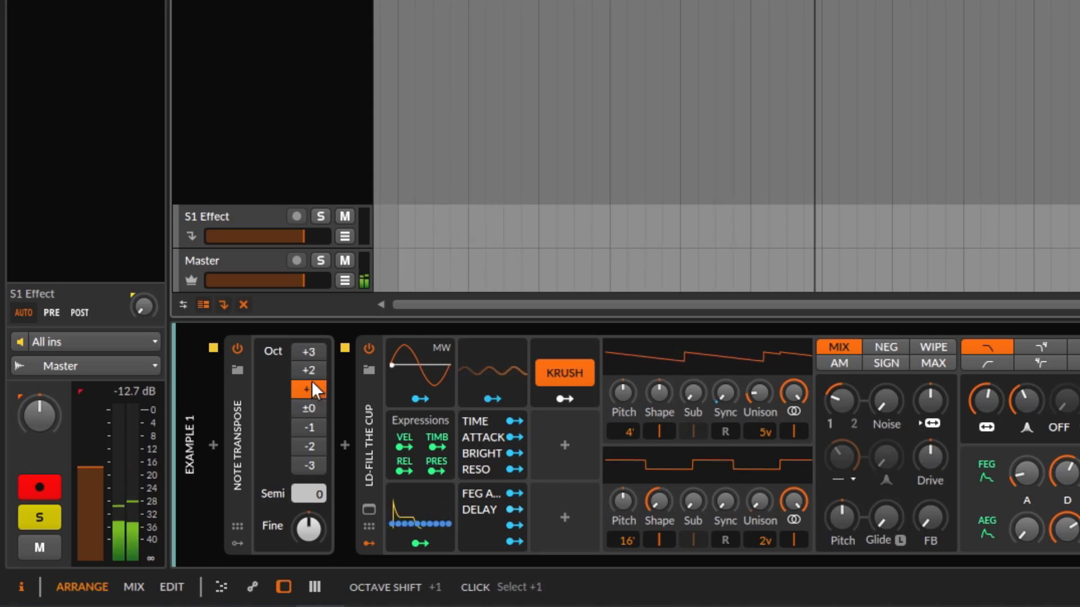
{"action": "left_click", "coordinate": [309, 369]}
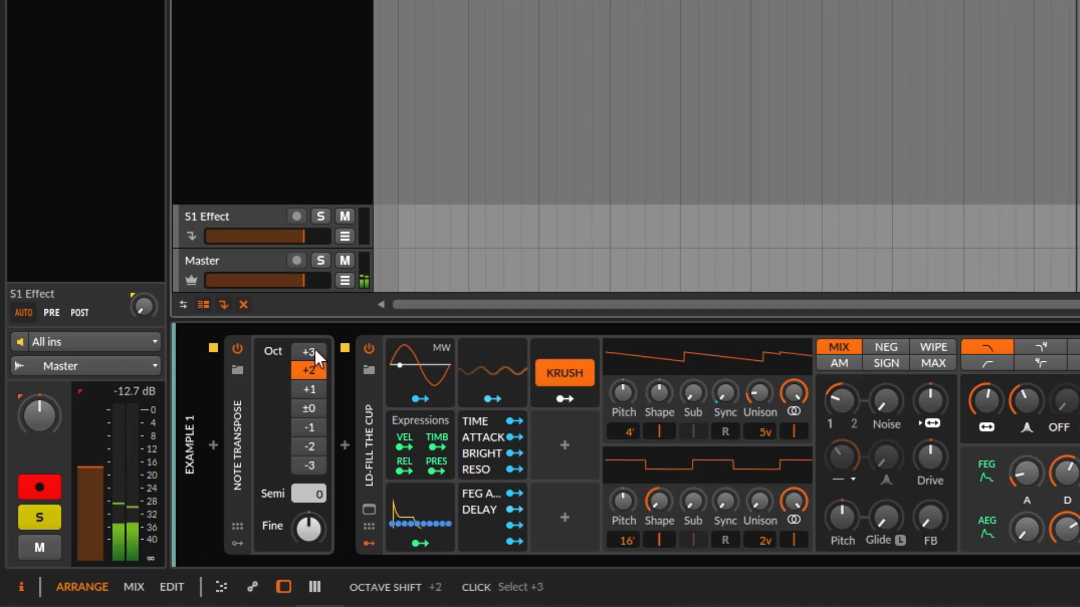
{"action": "left_click", "coordinate": [315, 351]}
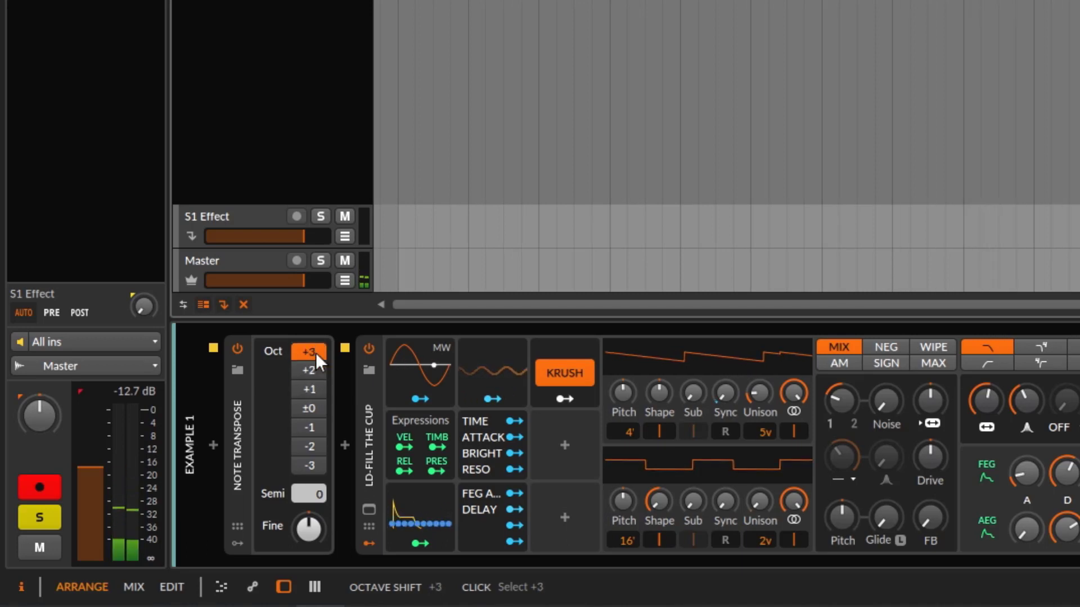
{"action": "left_click", "coordinate": [313, 426]}
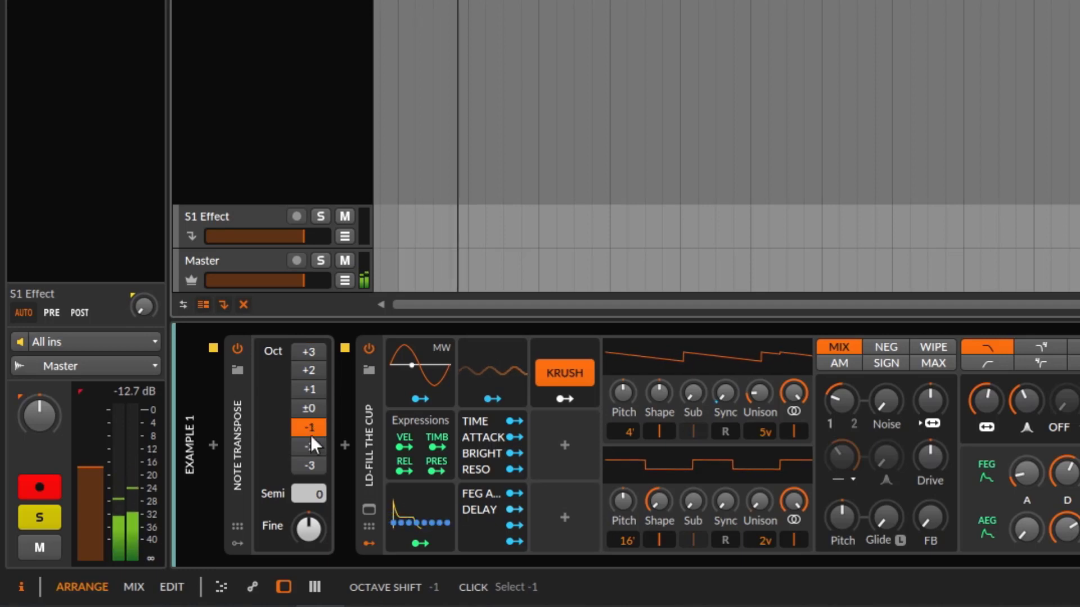
{"action": "left_click", "coordinate": [311, 444]}
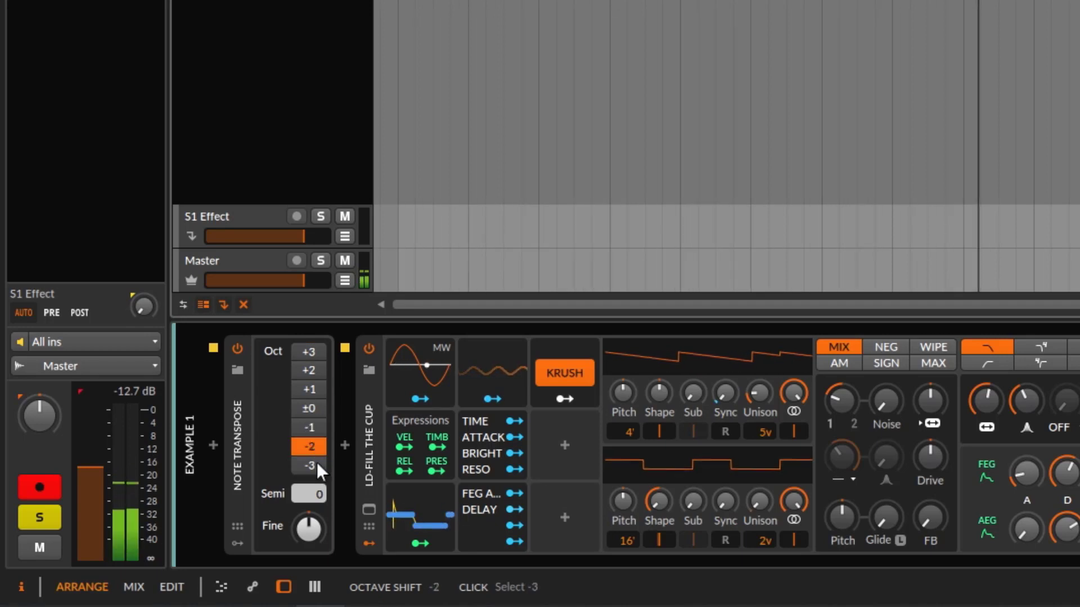
{"action": "left_click", "coordinate": [316, 463]}
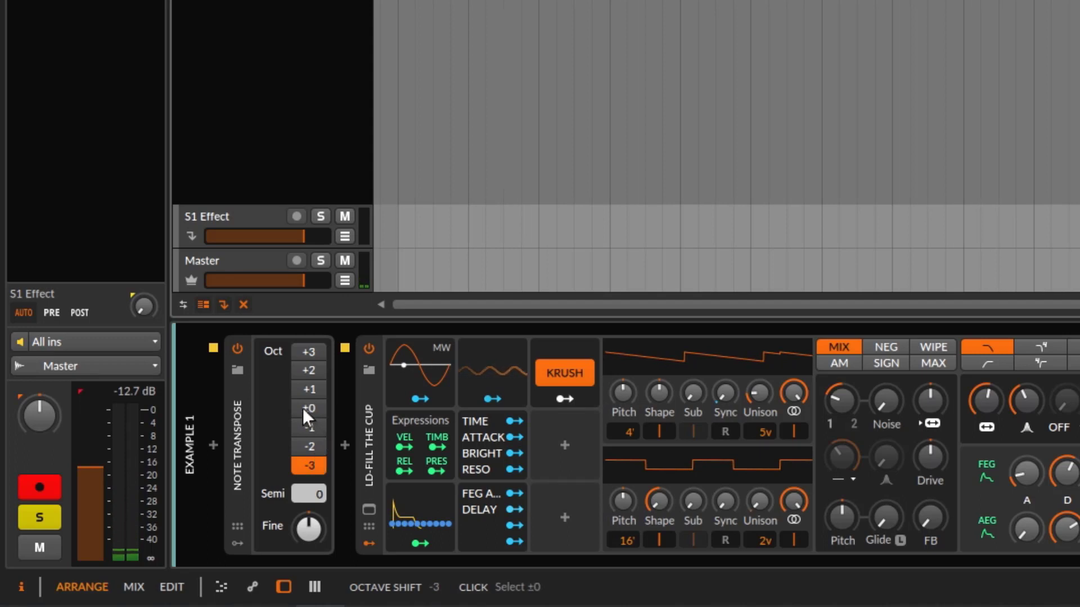
{"action": "left_click", "coordinate": [303, 407]}
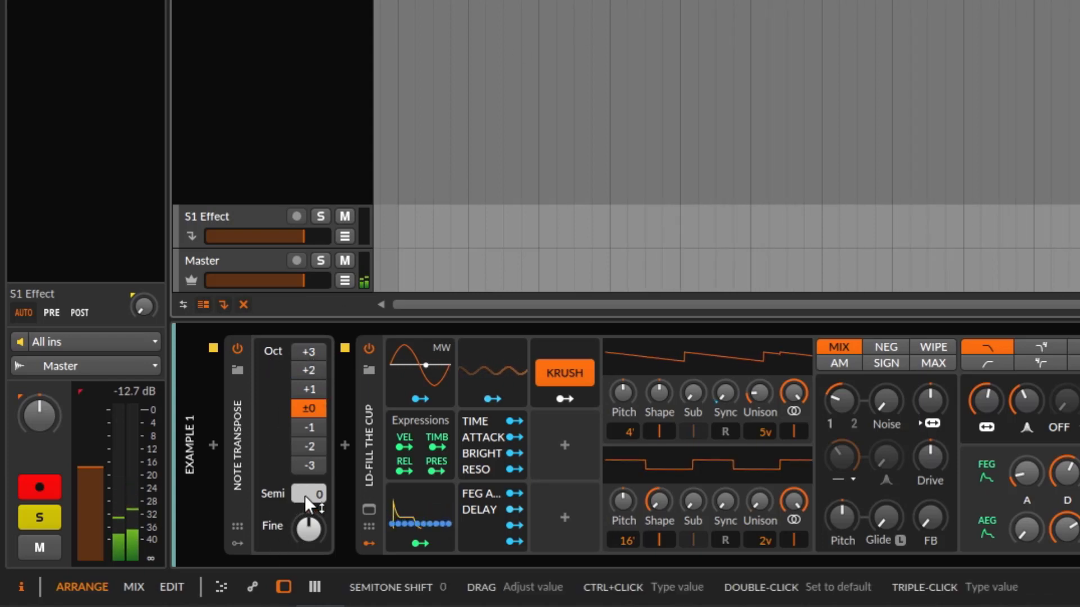
{"action": "left_click_drag", "start_coordinate": [305, 495], "coordinate": [306, 495]}
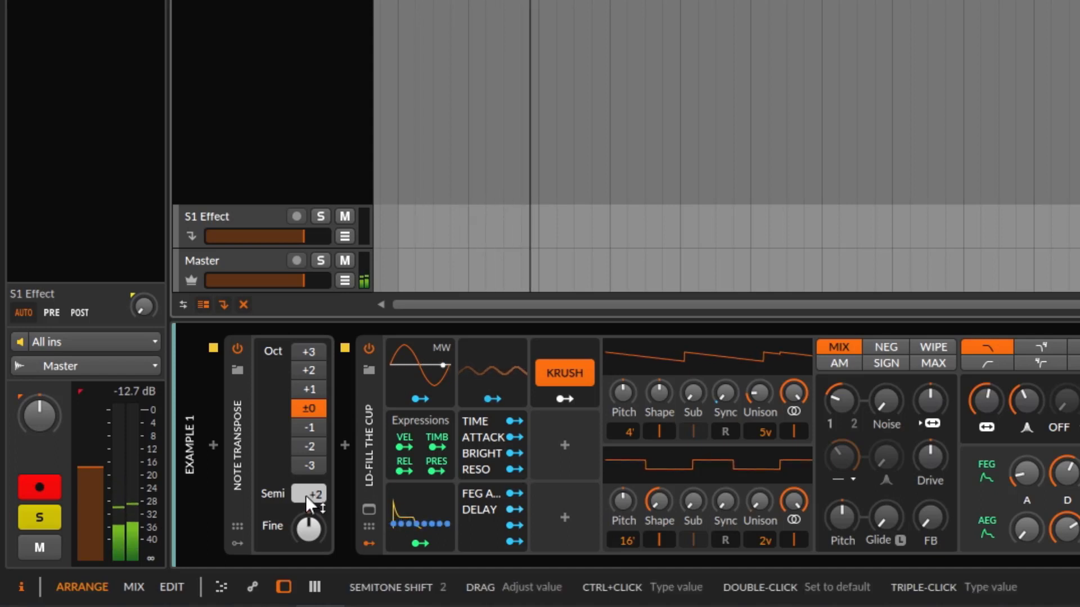
{"action": "left_click_drag", "start_coordinate": [305, 495], "coordinate": [305, 489]}
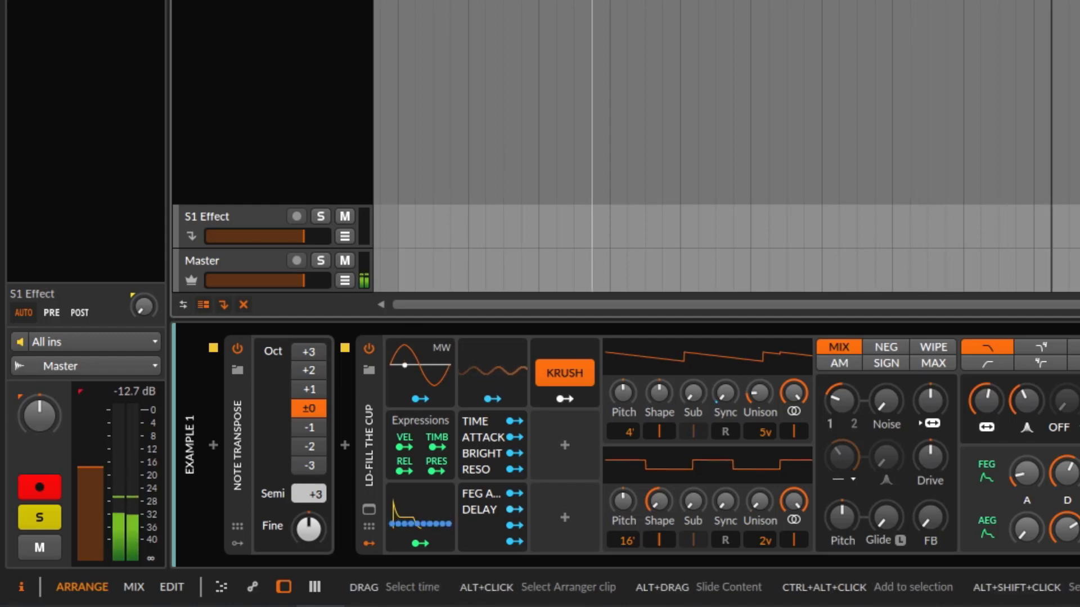
{"action": "left_click_drag", "start_coordinate": [319, 494], "coordinate": [320, 494]}
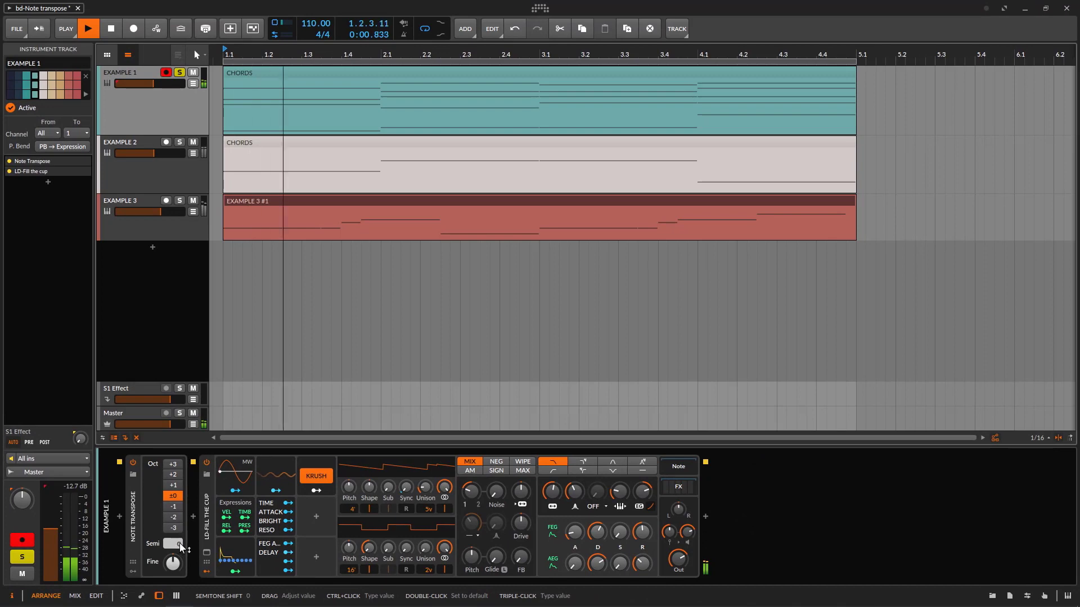
{"action": "left_click_drag", "start_coordinate": [181, 547], "coordinate": [177, 565]}
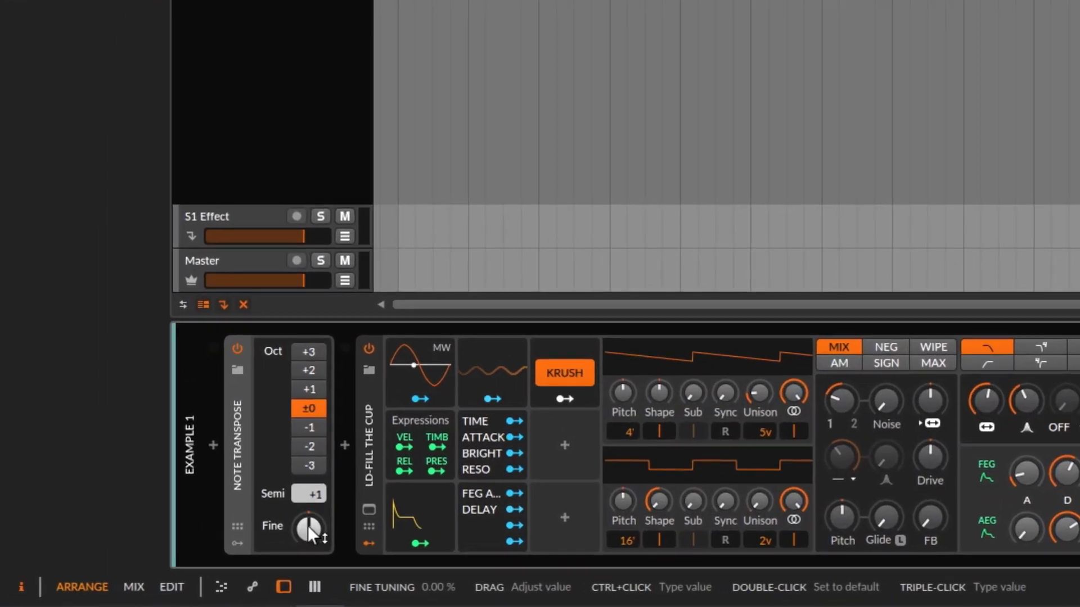
{"action": "left_click_drag", "start_coordinate": [309, 527], "coordinate": [309, 495]}
{"action": "key", "text": "space"}
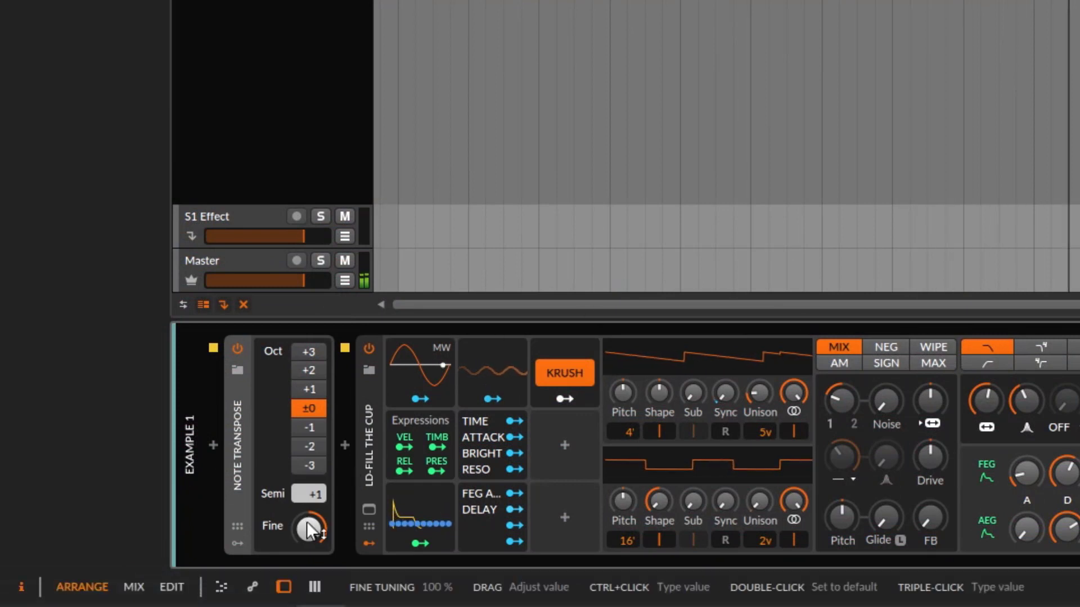
{"action": "left_click_drag", "start_coordinate": [309, 531], "coordinate": [308, 495]}
{"action": "double_click", "coordinate": [308, 527]}
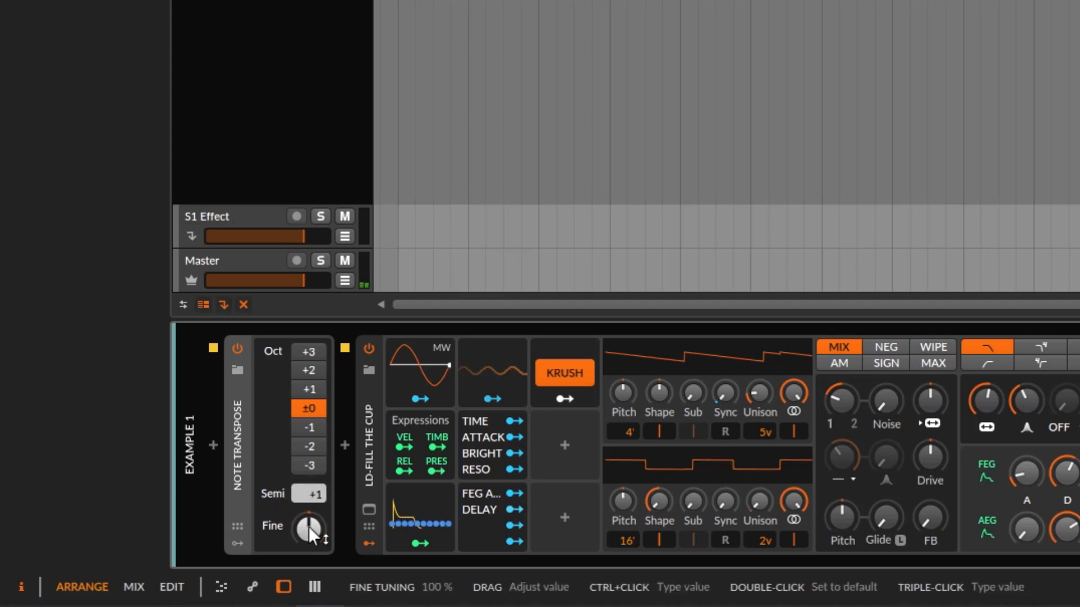
{"action": "double_click", "coordinate": [309, 526]}
{"action": "left_click_drag", "start_coordinate": [307, 498], "coordinate": [307, 506]}
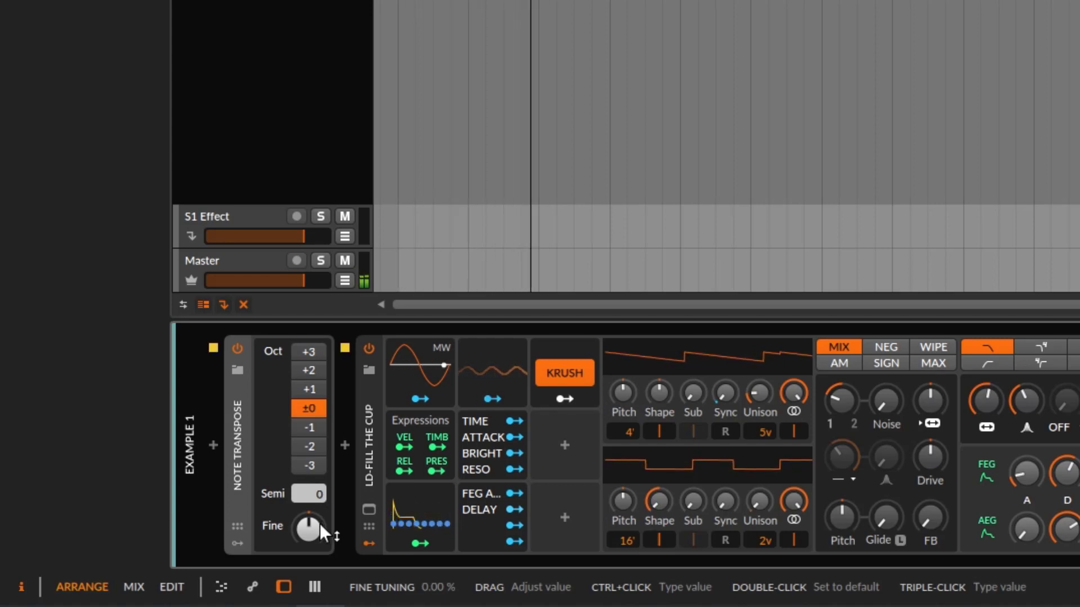
{"action": "key", "text": "space"}
{"action": "left_click_drag", "start_coordinate": [308, 493], "coordinate": [308, 488]}
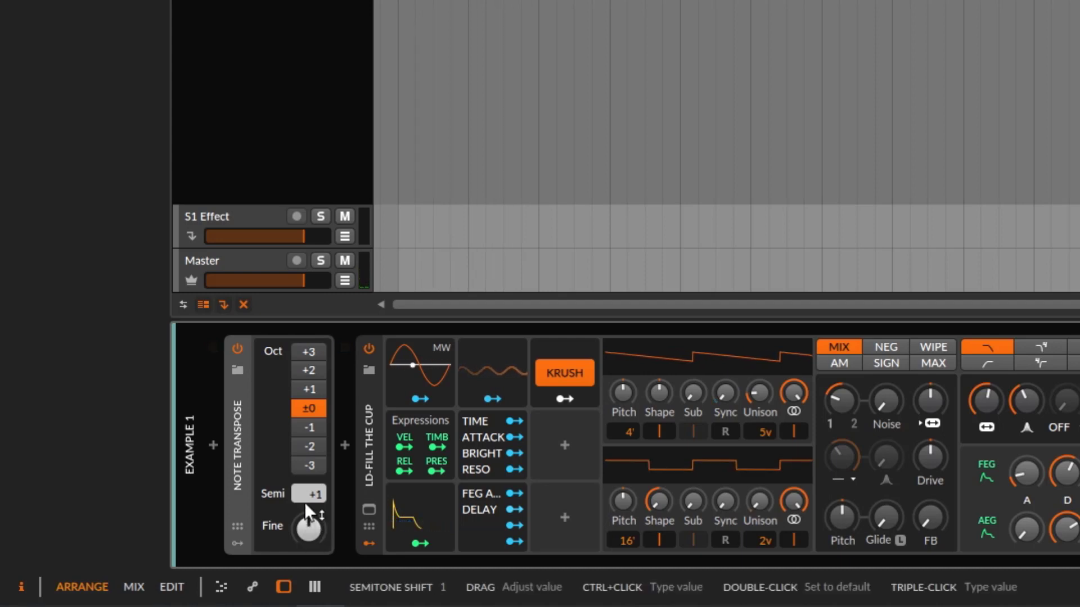
{"action": "left_click_drag", "start_coordinate": [305, 521], "coordinate": [318, 551]}
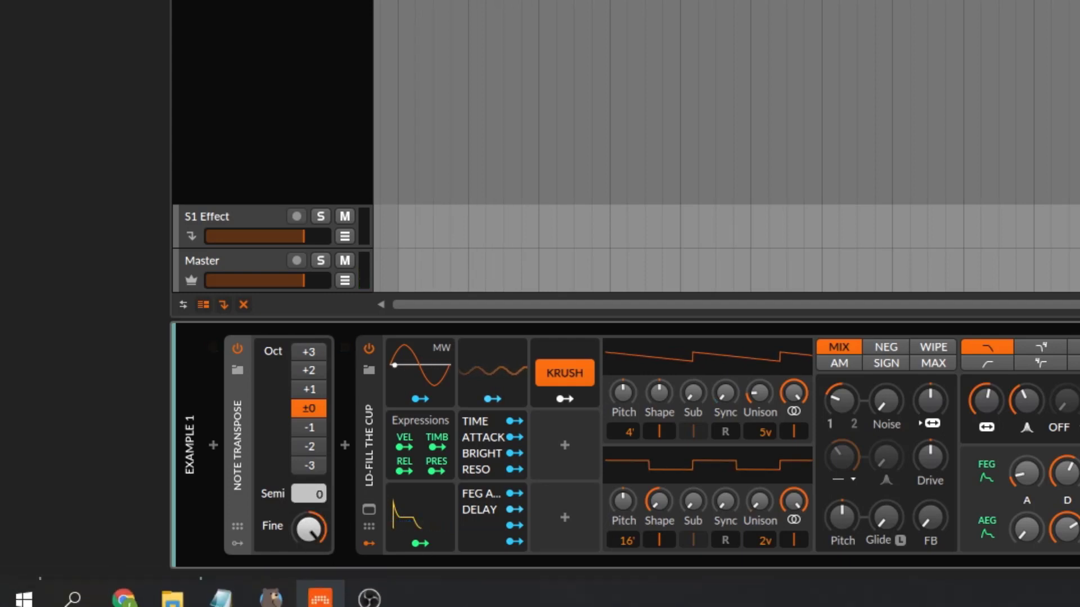
{"action": "key", "text": "space"}
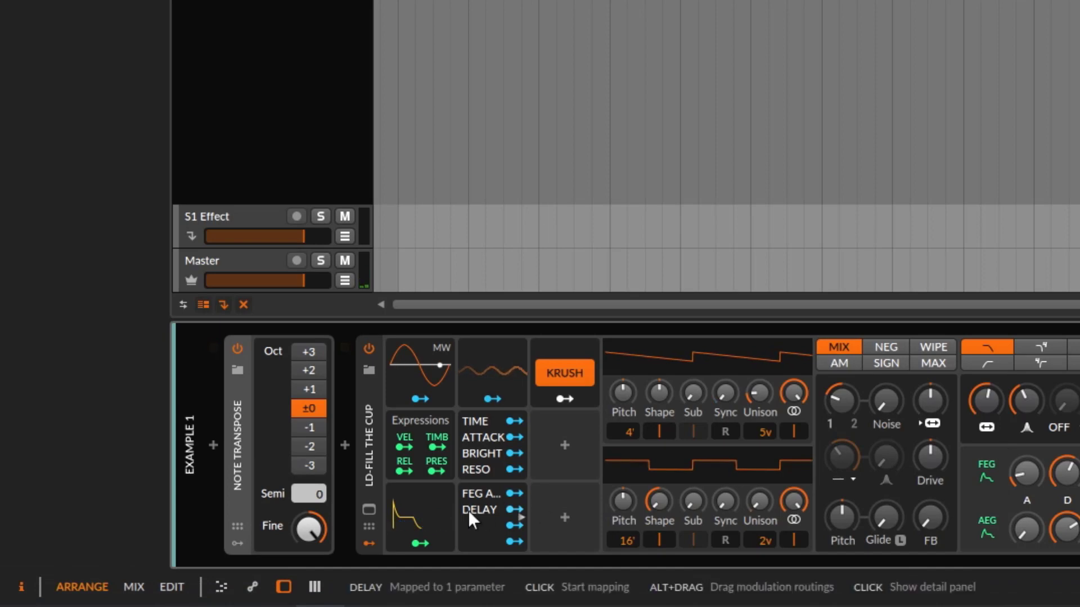
{"action": "double_click", "coordinate": [305, 532]}
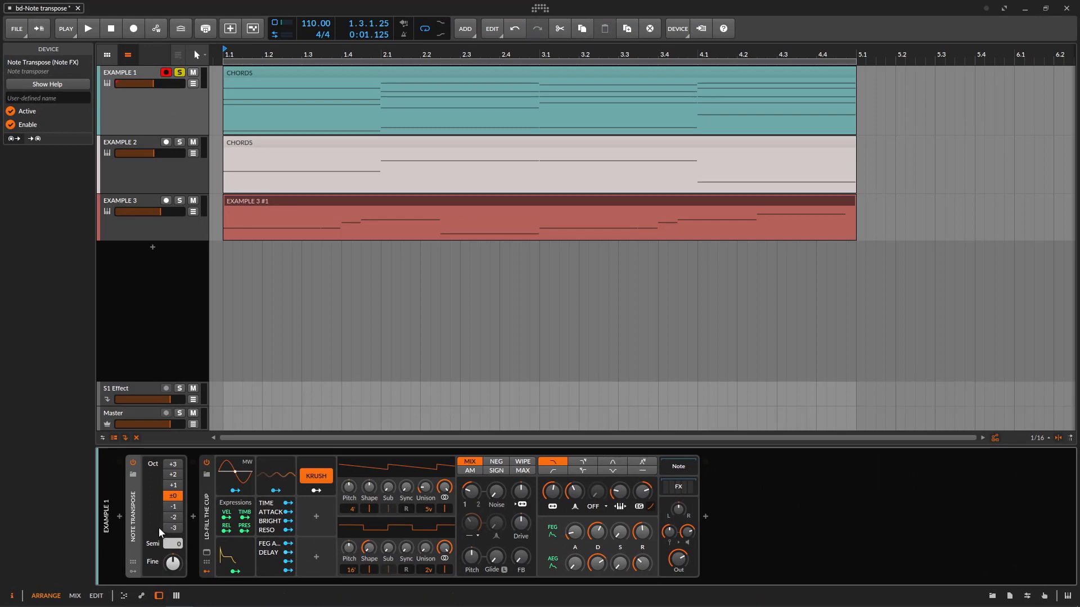
Deactivate the EXAMPLE 1 track and select EXAMPLE 2.
{"action": "left_click", "coordinate": [142, 165]}
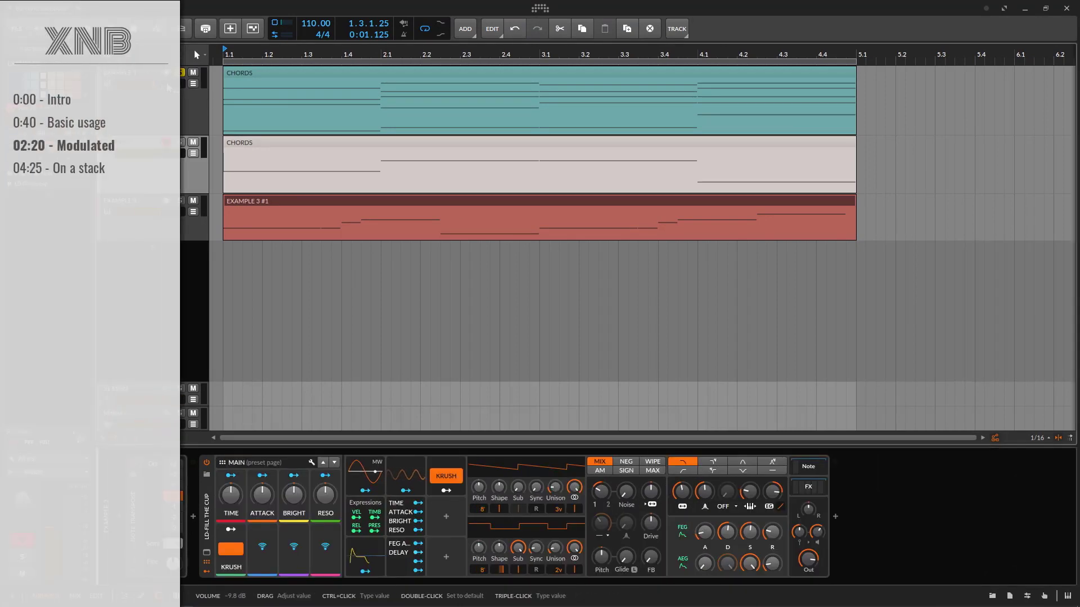
{"action": "left_click", "coordinate": [182, 116]}
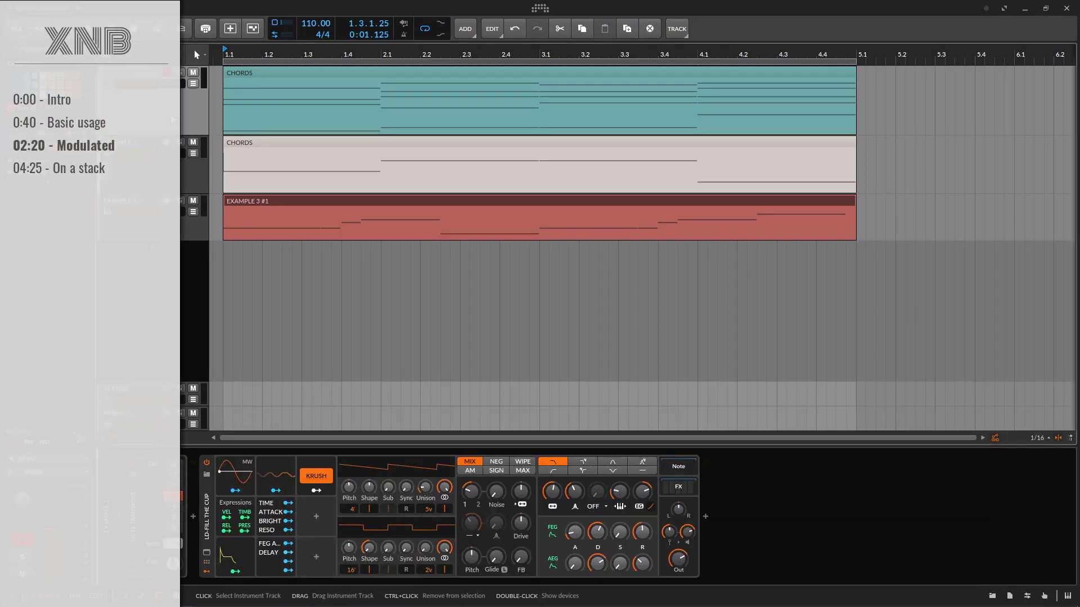
{"action": "right_click", "coordinate": [182, 116]}
{"action": "left_click", "coordinate": [225, 265]}
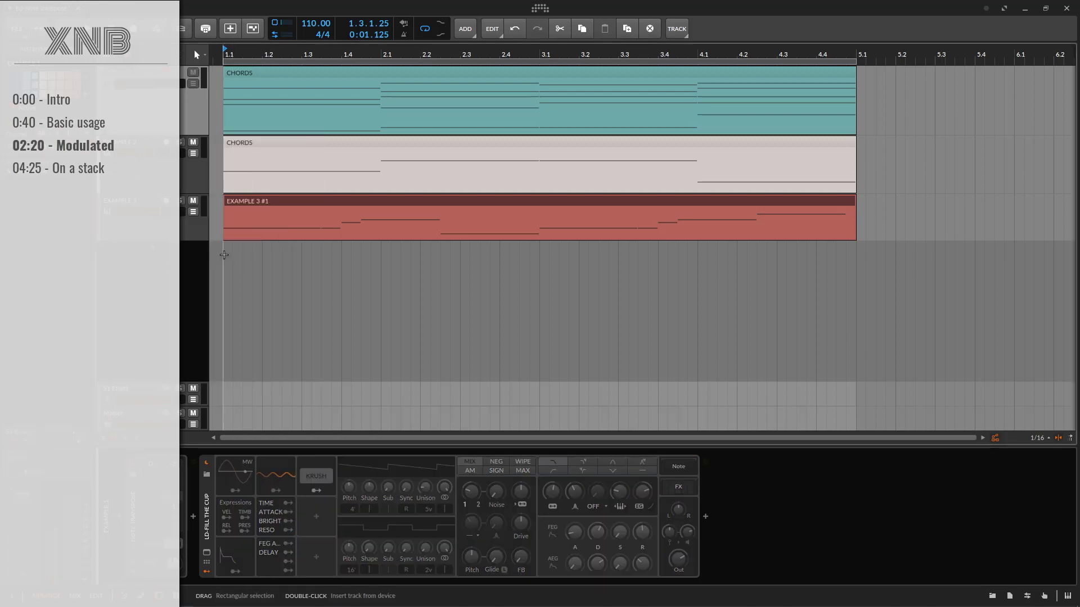
{"action": "left_click", "coordinate": [155, 167]}
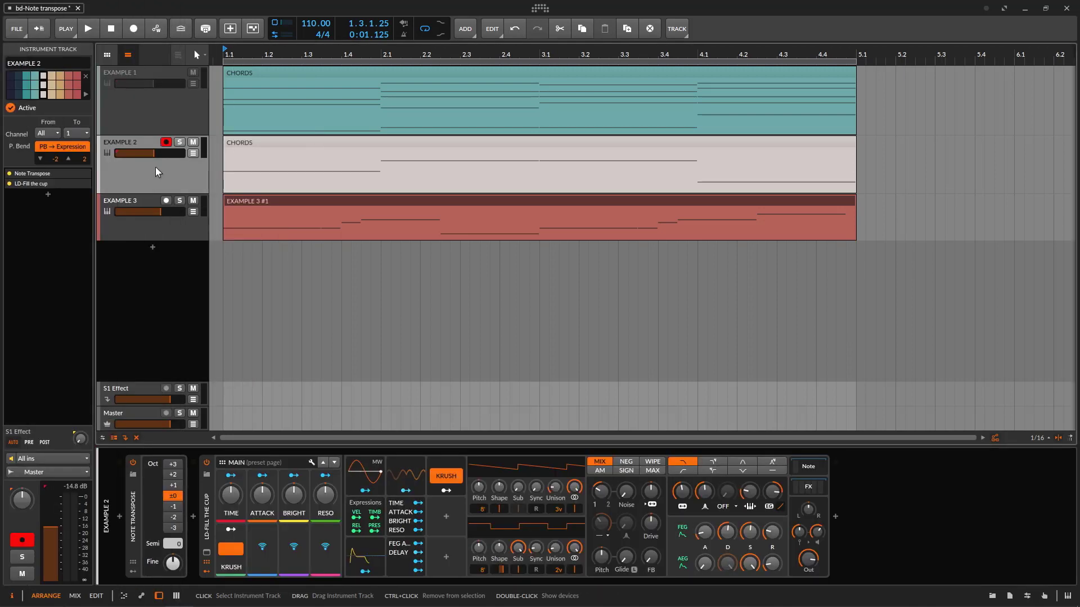
Bypass Note Transpose, play with EXAMPLE 2 soloed, and lower its volume to -11.5 dB.
{"action": "left_click", "coordinate": [133, 462]}
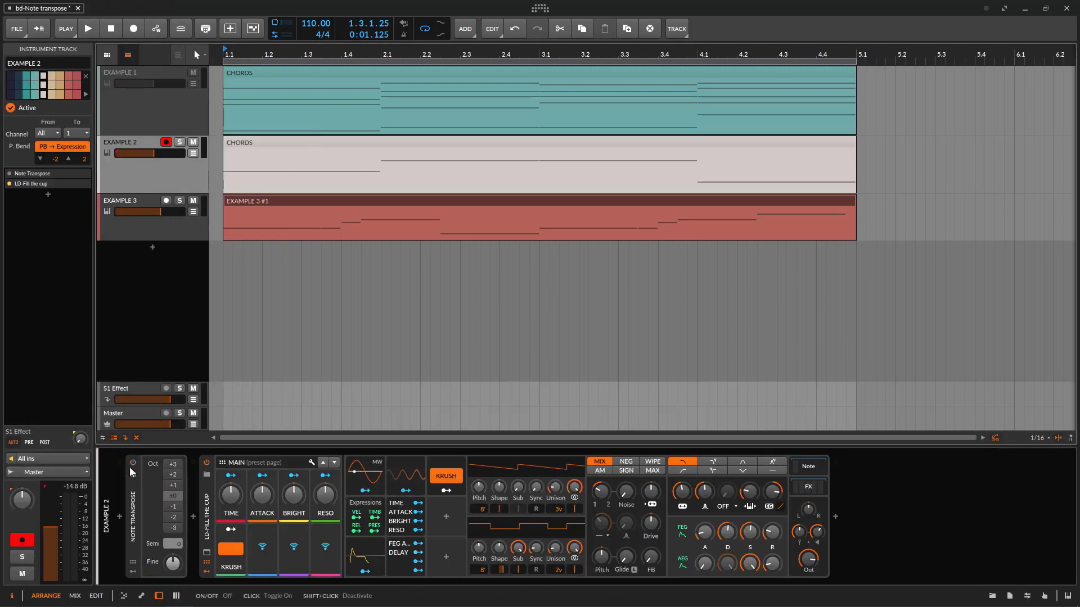
{"action": "left_click", "coordinate": [88, 28]}
{"action": "left_click", "coordinate": [180, 142]}
{"action": "left_click", "coordinate": [170, 236]}
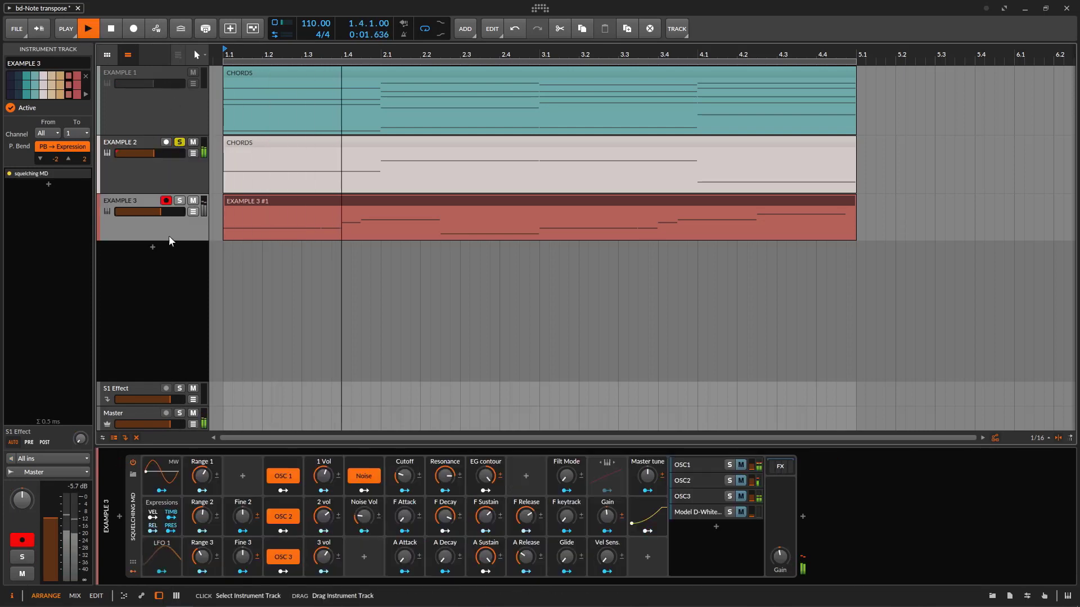
{"action": "left_click_drag", "start_coordinate": [156, 153], "coordinate": [150, 153]}
{"action": "left_click", "coordinate": [164, 158]}
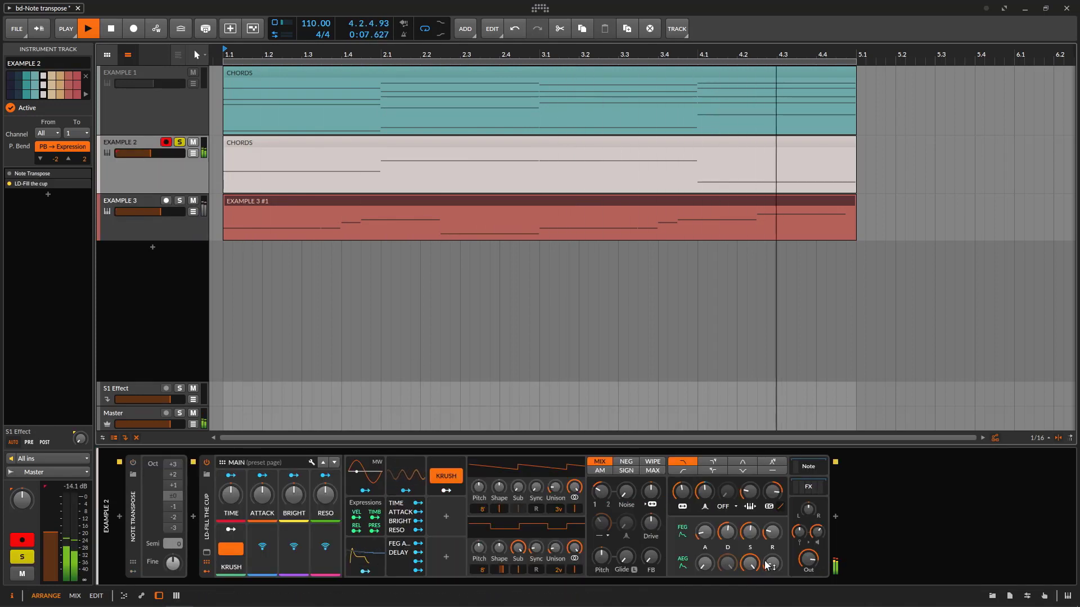
{"action": "left_click", "coordinate": [799, 532]}
{"action": "left_click_drag", "start_coordinate": [799, 532], "coordinate": [799, 531]}
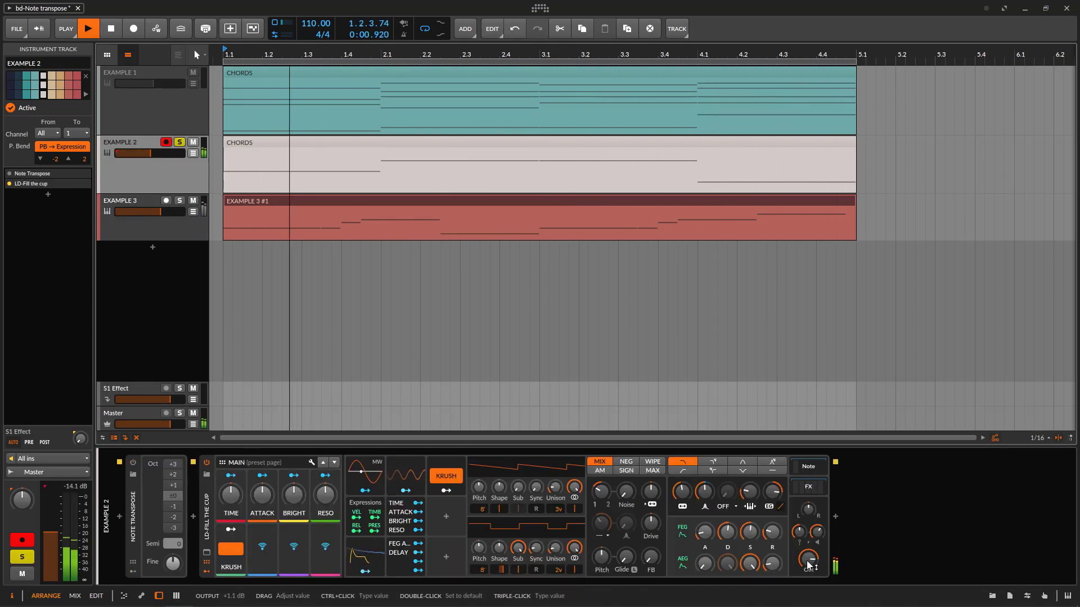
Audition Note Transpose at -1 octave, reset to ±0, and reveal its Classic LFO modulator.
{"action": "left_click", "coordinate": [142, 490]}
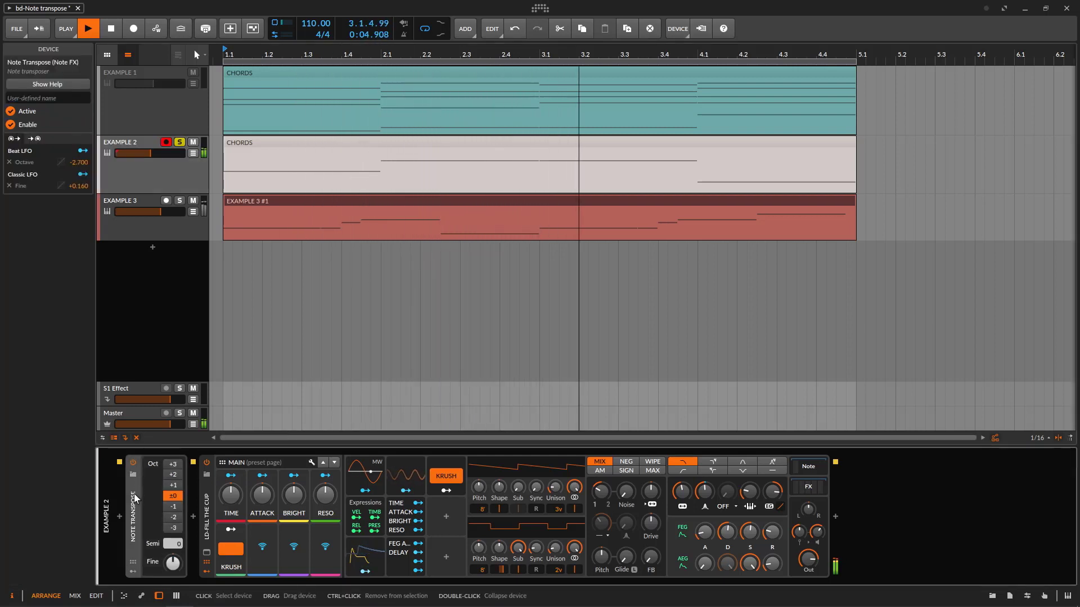
{"action": "left_click", "coordinate": [174, 507]}
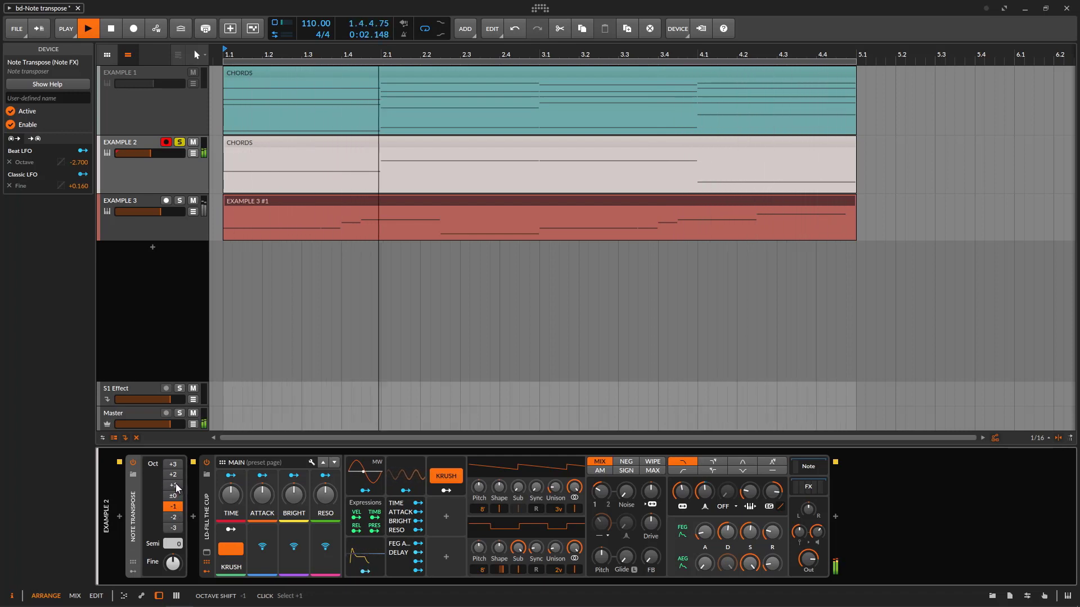
{"action": "left_click", "coordinate": [174, 497]}
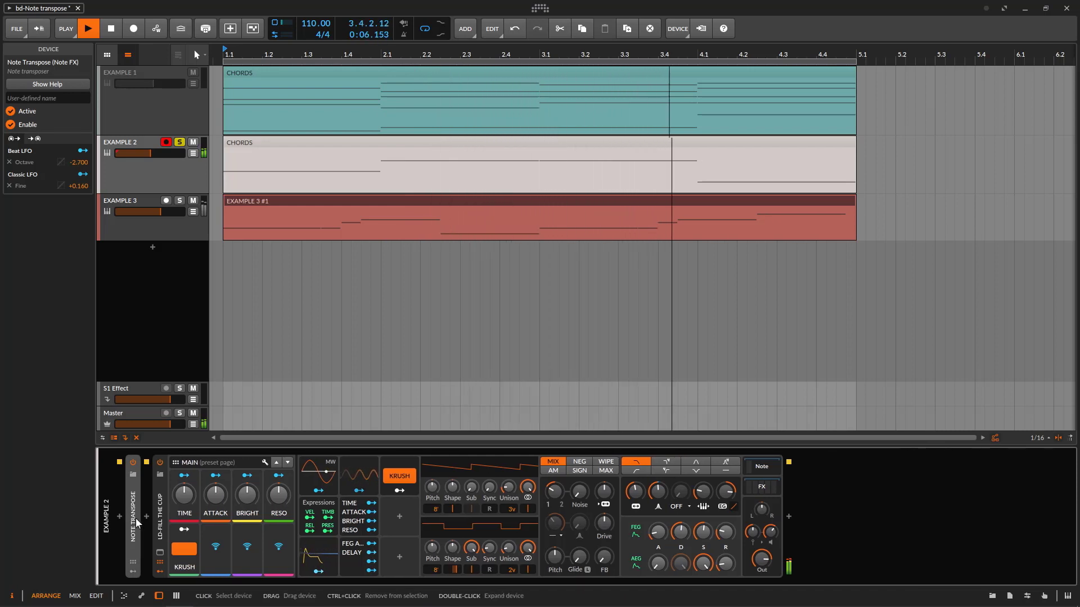
{"action": "left_click", "coordinate": [133, 570]}
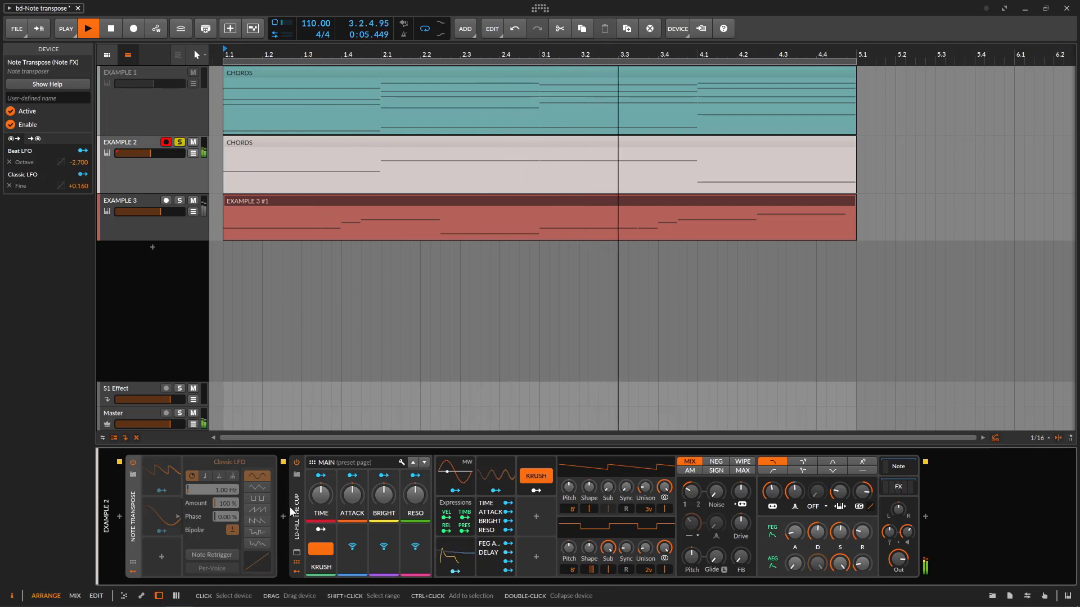
Expand Note Transpose and show its Octave automation lane under EXAMPLE 2.
{"action": "double_click", "coordinate": [135, 528]}
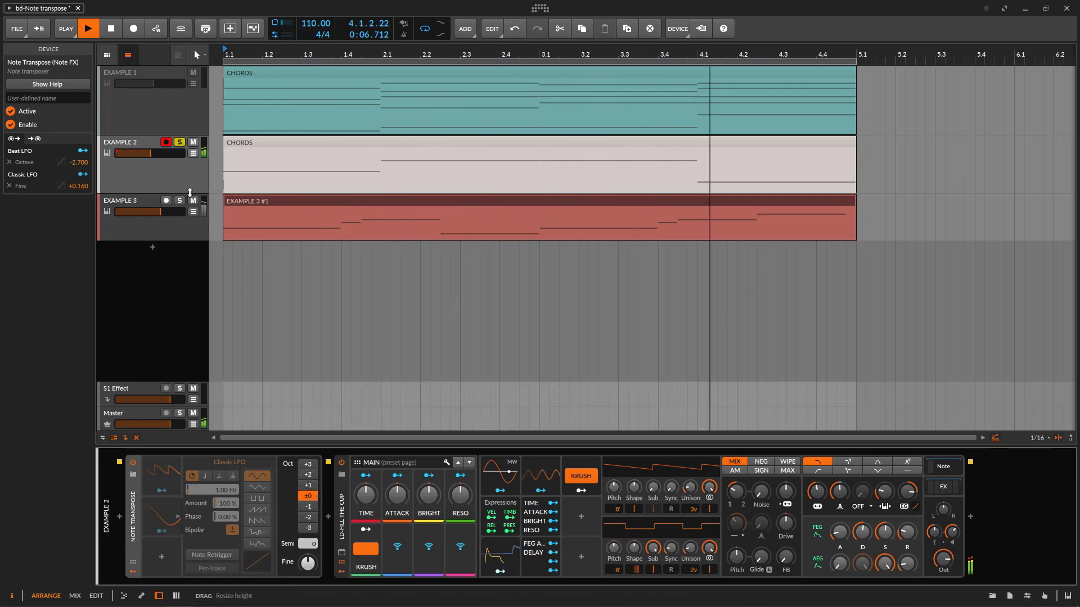
{"action": "left_click", "coordinate": [193, 153]}
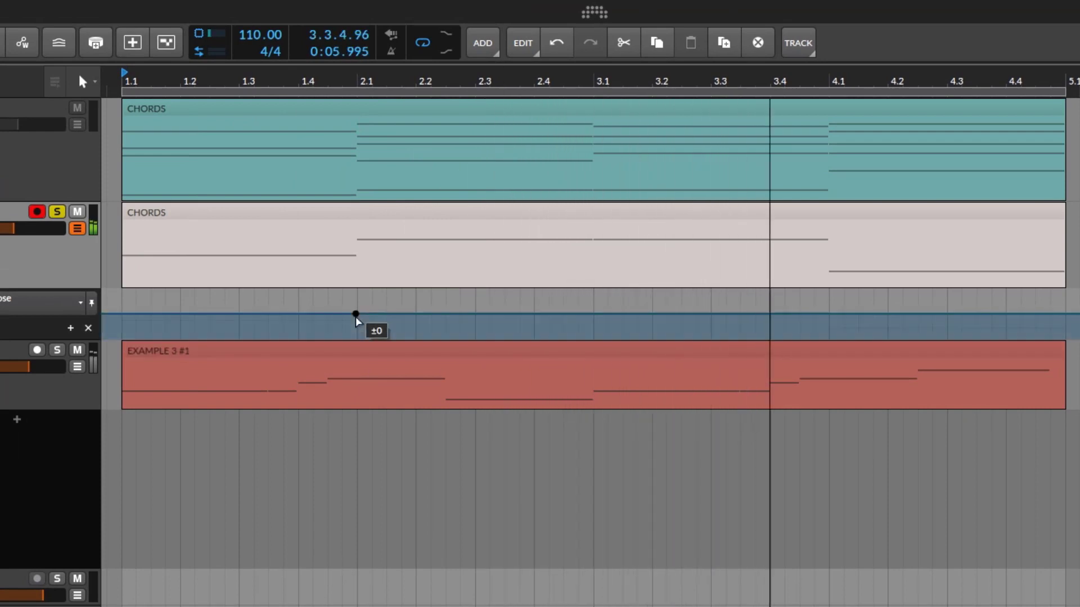
Draw Octave steps down at bar 2.1 and up at 3.1, stop, and select the points.
{"action": "mouse_move", "coordinate": [355, 314]}
{"action": "left_mouse_down"}
{"action": "mouse_move", "coordinate": [358, 300]}
{"action": "mouse_move", "coordinate": [342, 299]}
{"action": "left_mouse_up"}
{"action": "mouse_move", "coordinate": [360, 304]}
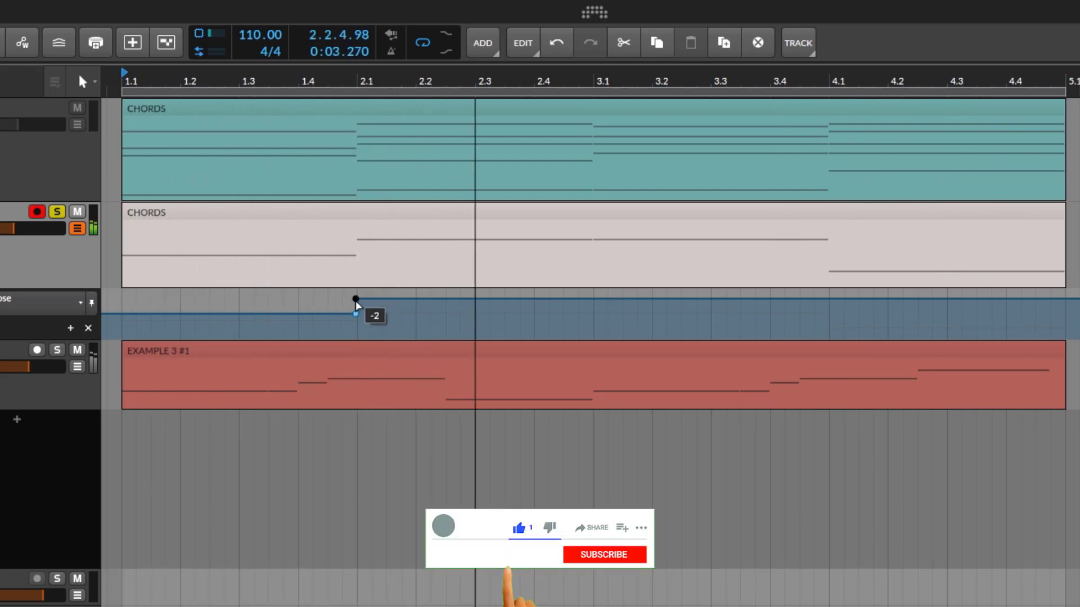
{"action": "left_click_drag", "start_coordinate": [356, 301], "coordinate": [357, 329]}
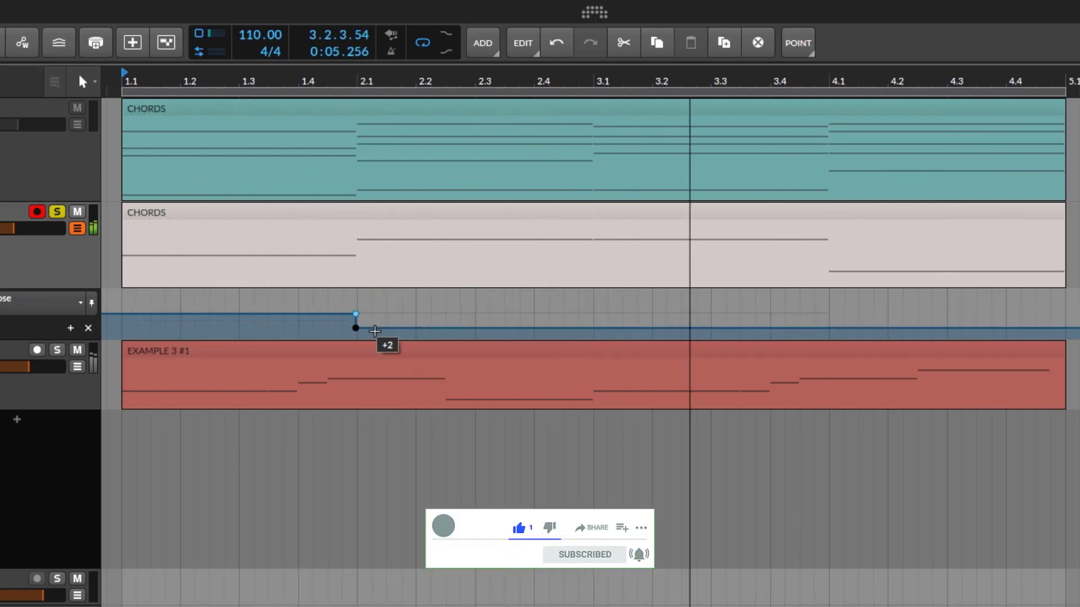
{"action": "left_click_drag", "start_coordinate": [699, 332], "coordinate": [594, 298]}
{"action": "mouse_move", "coordinate": [683, 299]}
{"action": "left_mouse_down"}
{"action": "mouse_move", "coordinate": [682, 314]}
{"action": "mouse_move", "coordinate": [667, 313]}
{"action": "left_mouse_up"}
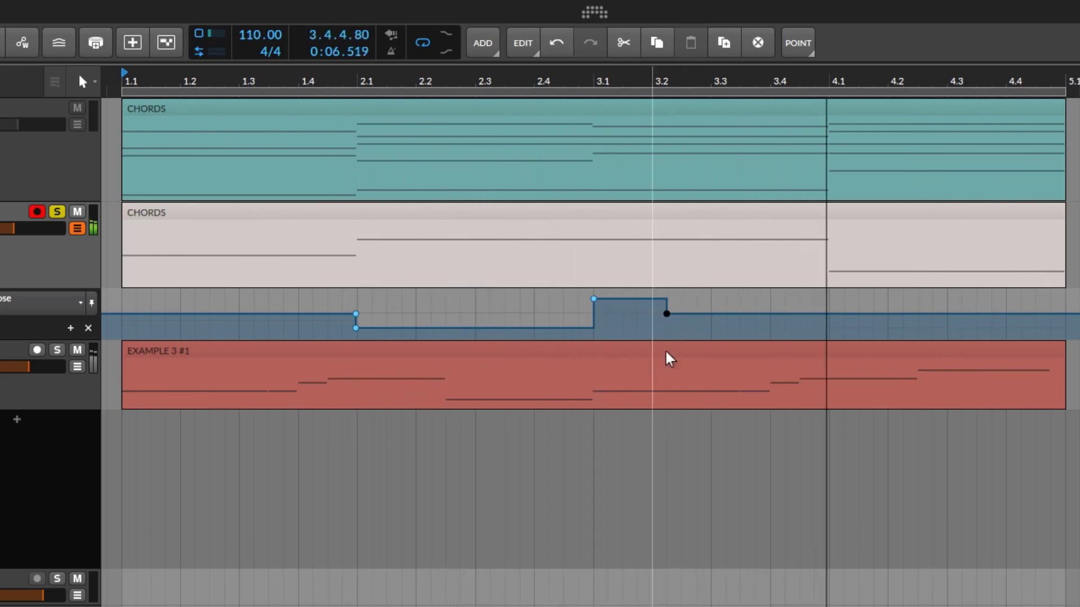
{"action": "key", "text": "space"}
{"action": "left_click_drag", "start_coordinate": [696, 295], "coordinate": [302, 332]}
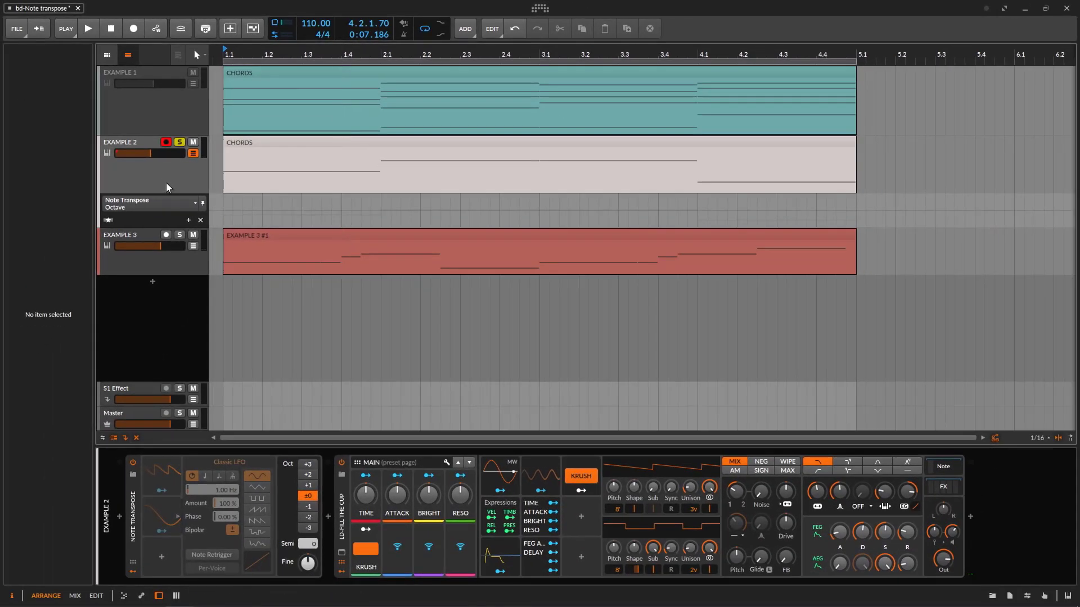
Select EXAMPLE 2 and view the Beat LFO modulator's settings.
{"action": "left_click", "coordinate": [51, 243]}
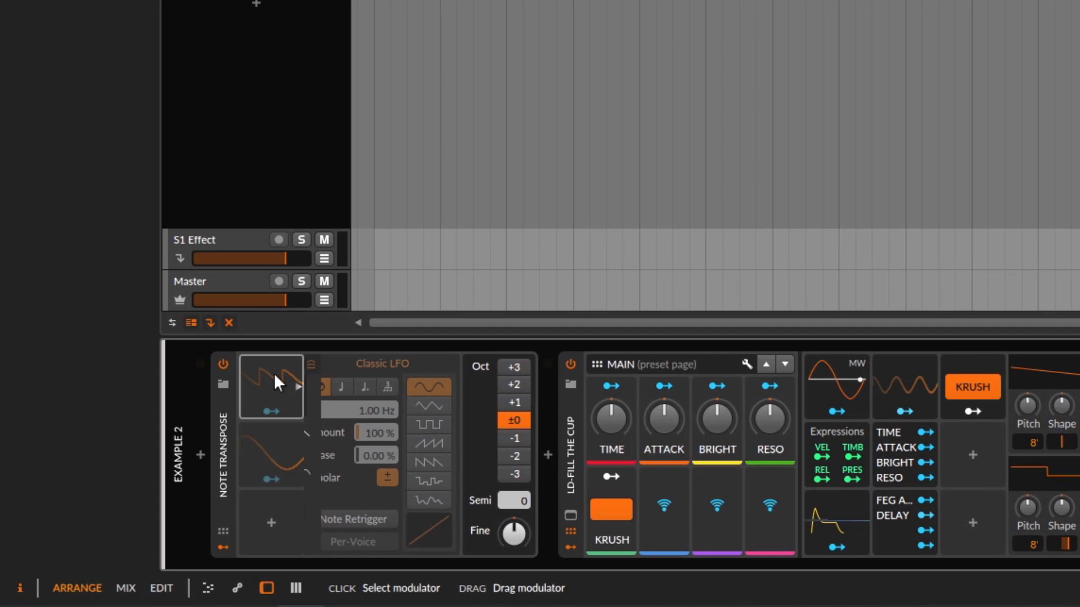
{"action": "right_click", "coordinate": [275, 382]}
{"action": "left_click", "coordinate": [294, 396]}
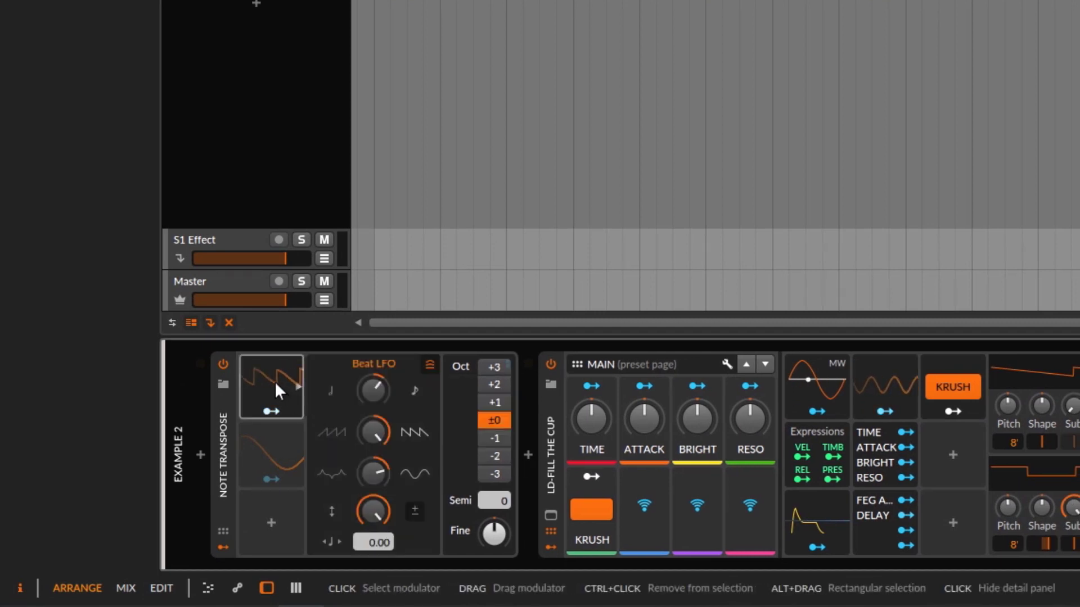
{"action": "mouse_move", "coordinate": [262, 407]}
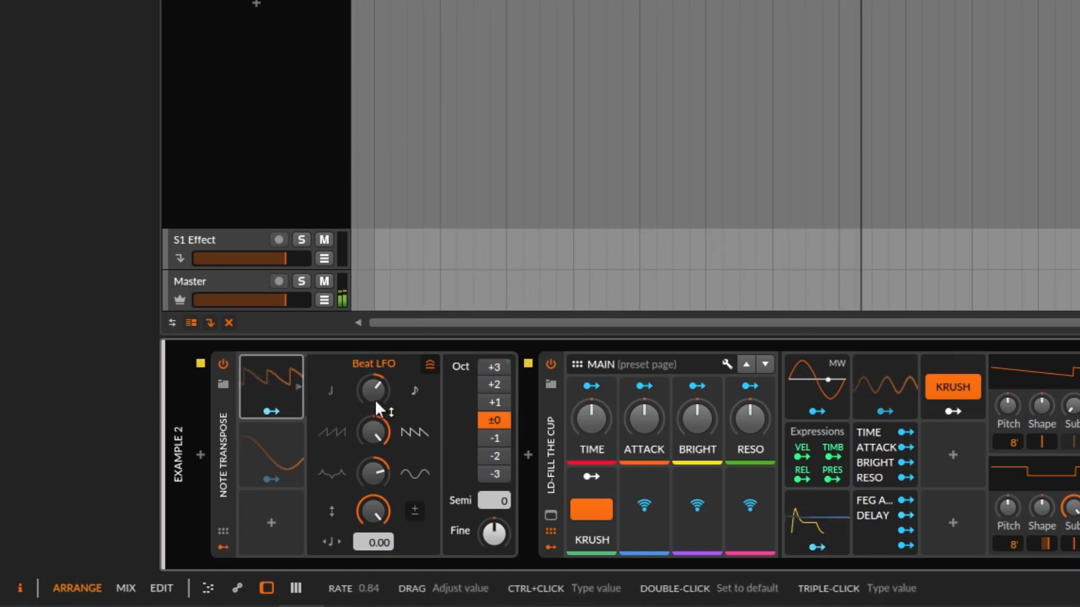
Check the Classic LFO options, then set the Note Transpose octave to -2.
{"action": "left_click", "coordinate": [288, 446]}
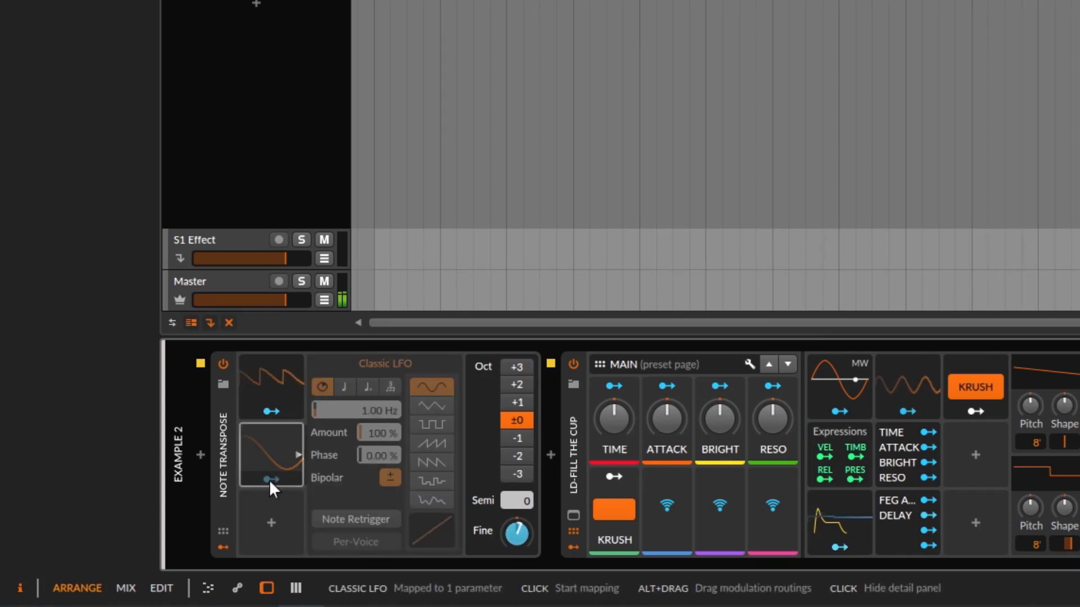
{"action": "right_click", "coordinate": [291, 474]}
{"action": "left_click", "coordinate": [272, 481]}
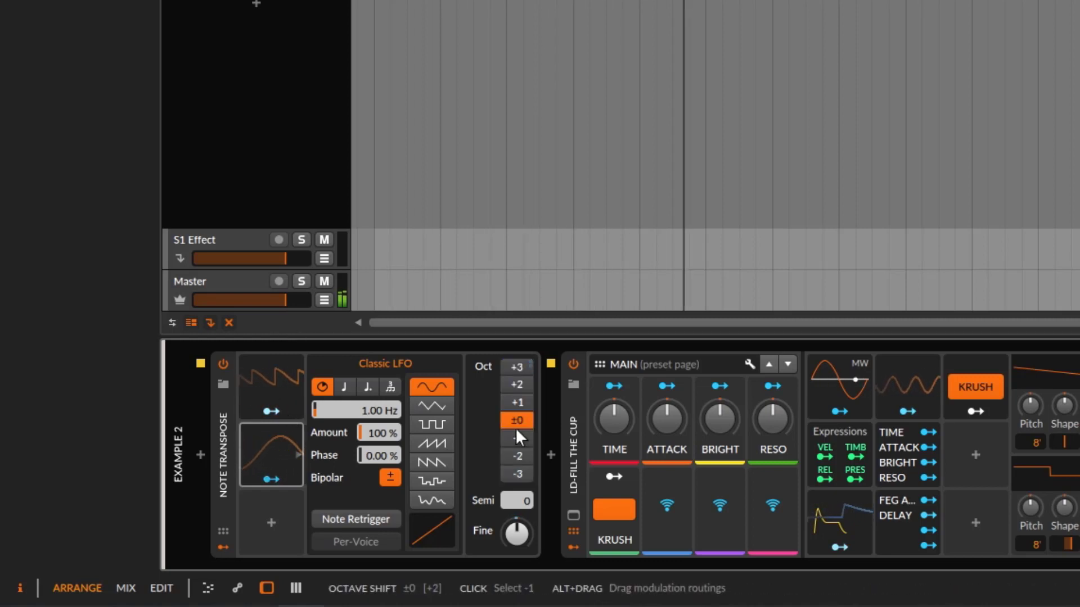
{"action": "left_click", "coordinate": [520, 456]}
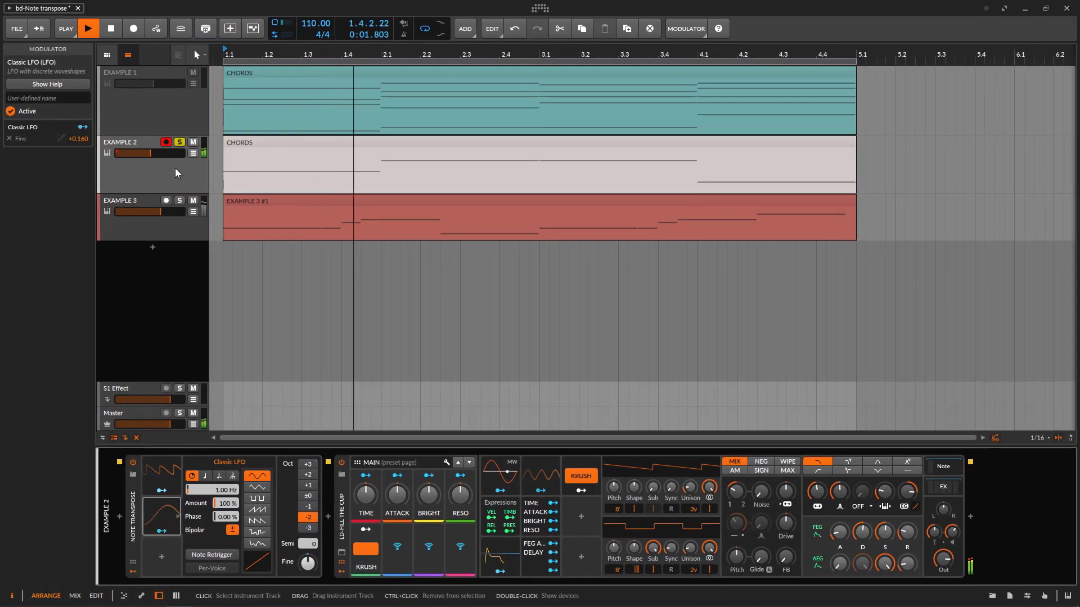
Stop playback and select EXAMPLE 3 to show its squelching MD instrument chain.
{"action": "key", "text": "space"}
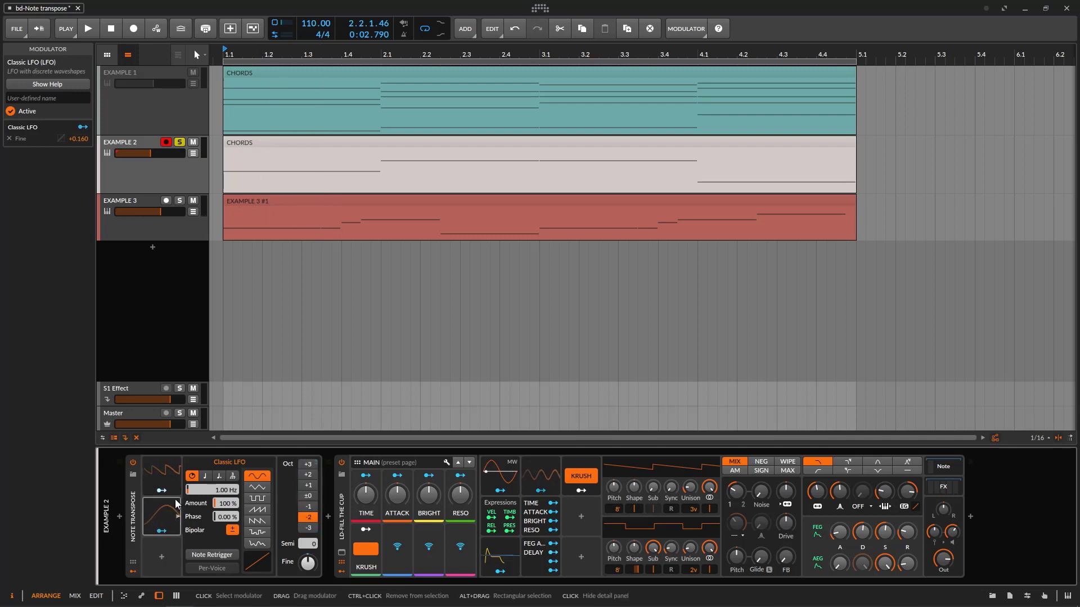
{"action": "right_click", "coordinate": [164, 225]}
{"action": "left_click", "coordinate": [136, 230]}
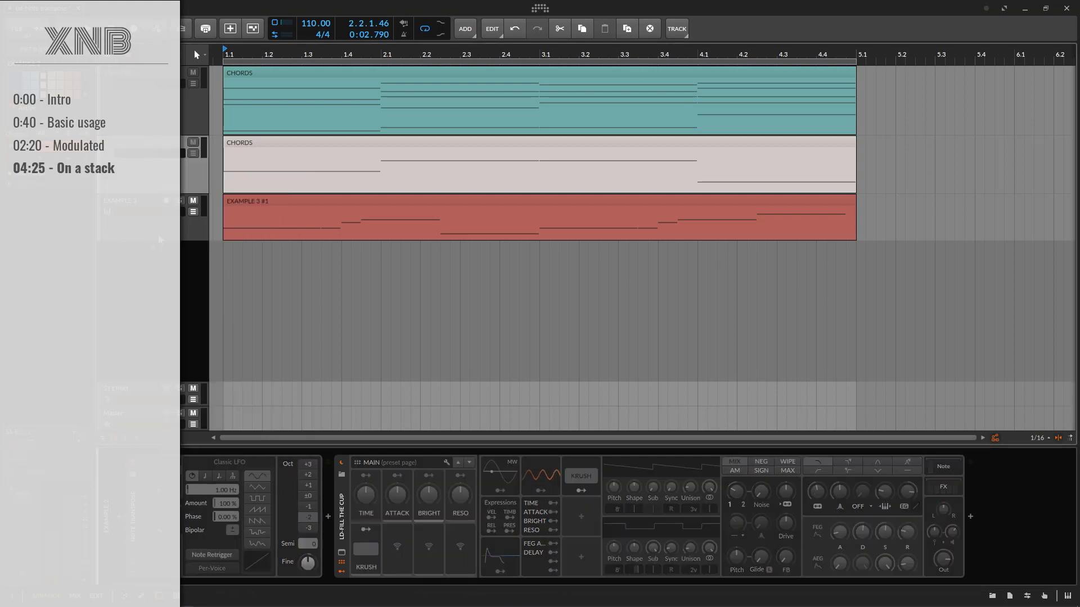
{"action": "right_click", "coordinate": [136, 230]}
{"action": "left_click", "coordinate": [129, 226]}
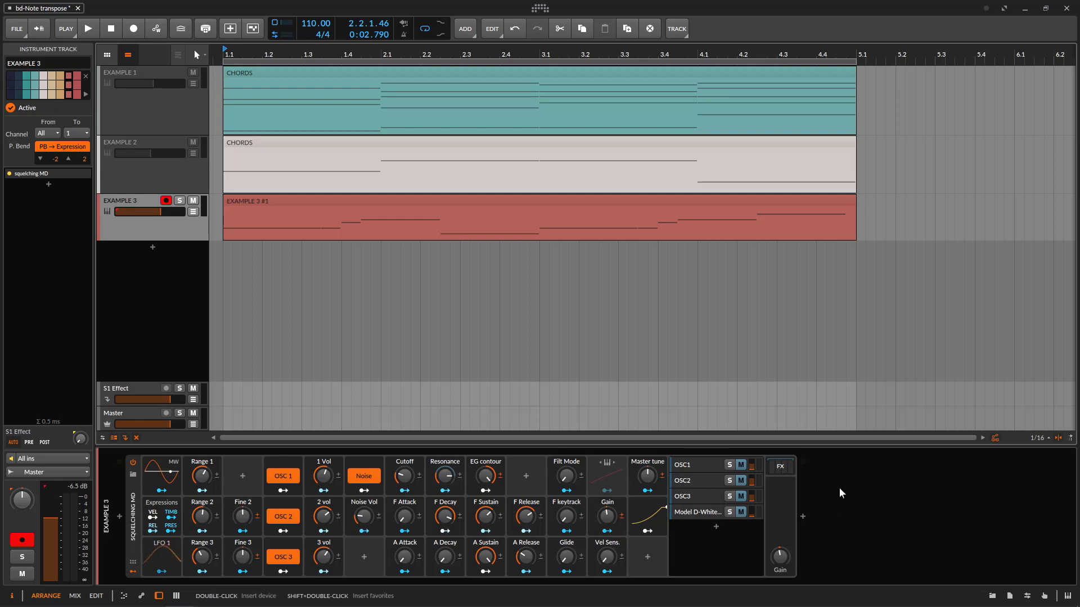
Select the squelching MD layer, then move from its OSC1 layer to the OSC2 layer.
{"action": "left_click", "coordinate": [131, 532]}
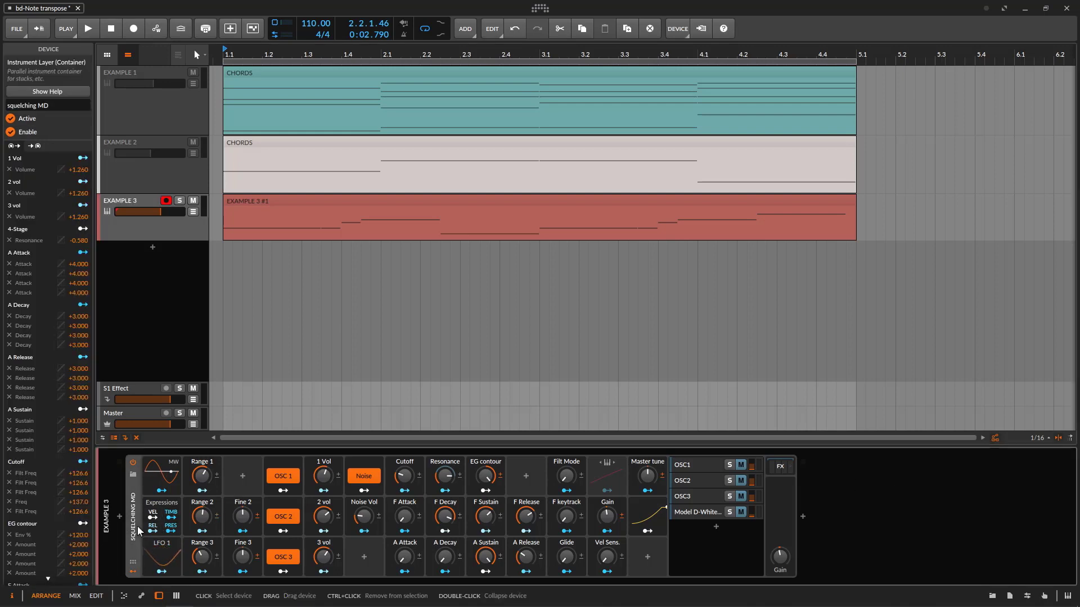
{"action": "left_click", "coordinate": [693, 463]}
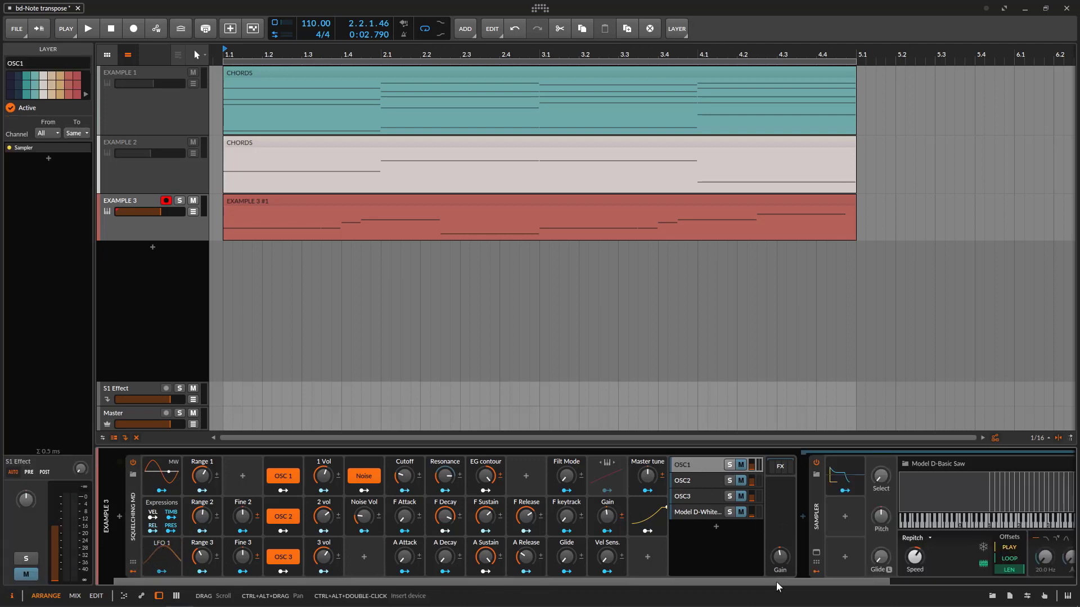
{"action": "left_click_drag", "start_coordinate": [776, 582], "coordinate": [642, 579]}
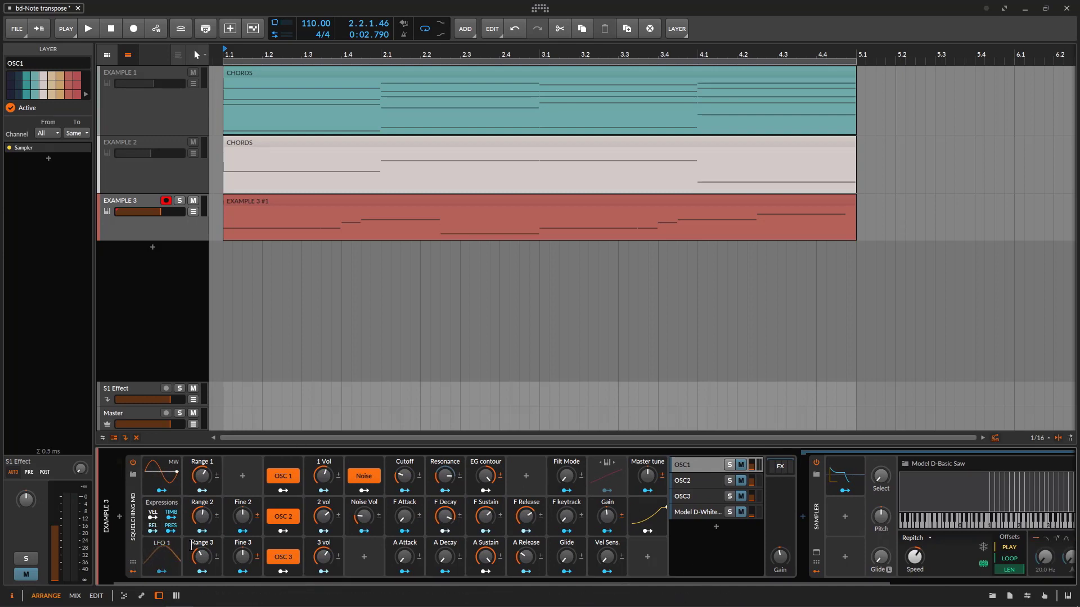
{"action": "left_click_drag", "start_coordinate": [591, 581], "coordinate": [813, 594]}
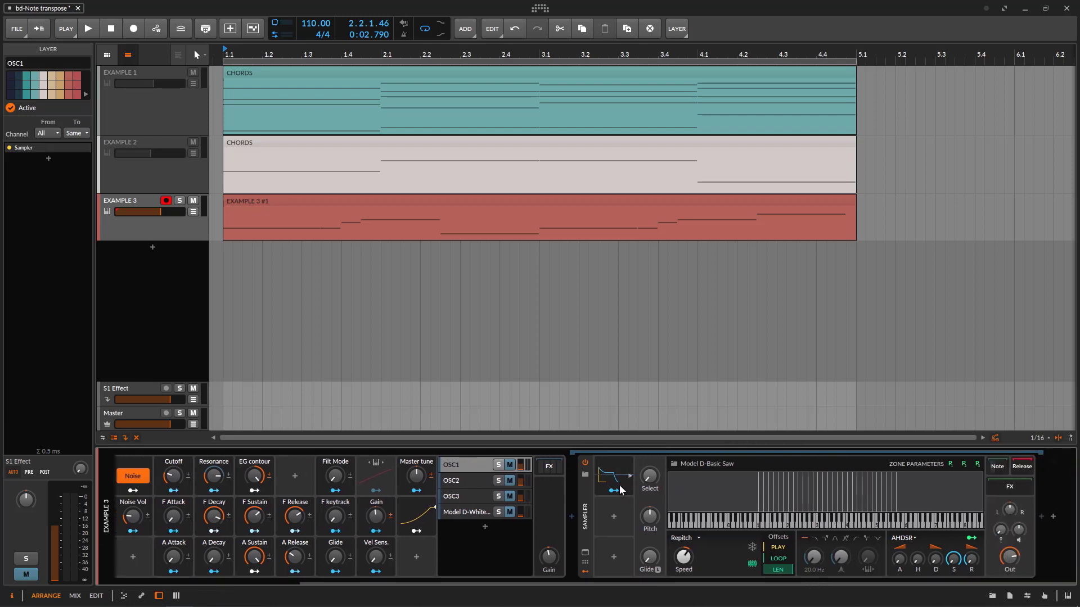
{"action": "scroll", "coordinate": [467, 468], "scroll_direction": "up", "scroll_amount": 4}
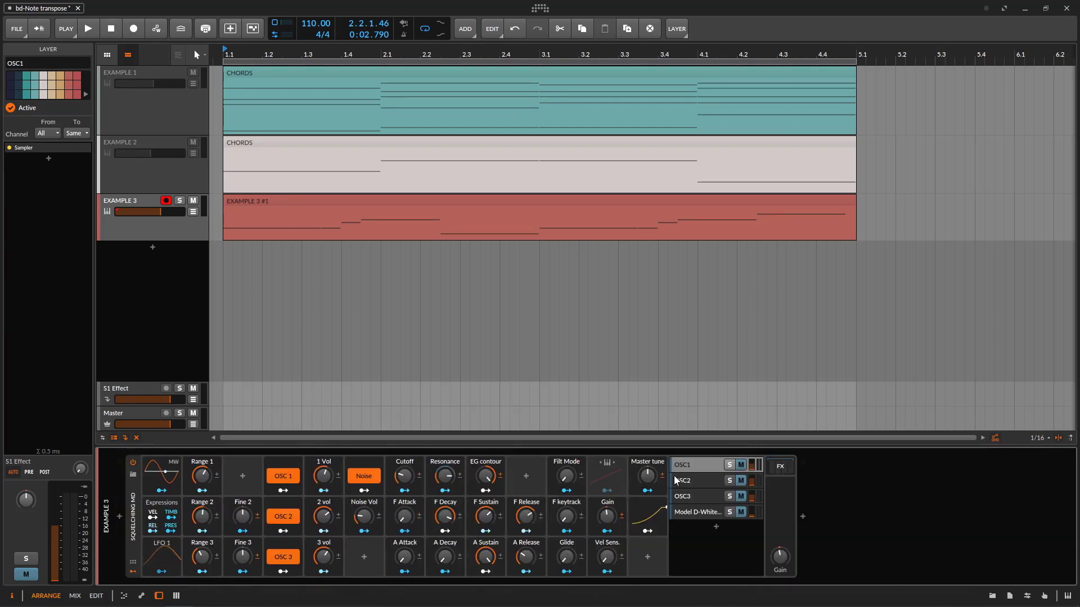
{"action": "scroll", "coordinate": [677, 578], "scroll_direction": "down", "scroll_amount": 4}
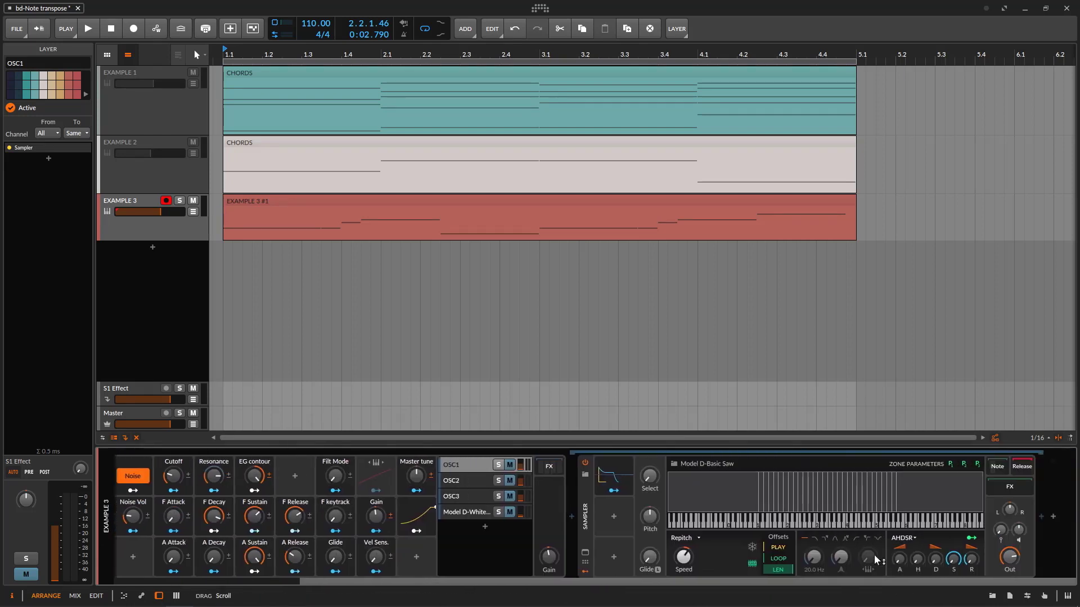
{"action": "left_click", "coordinate": [473, 481]}
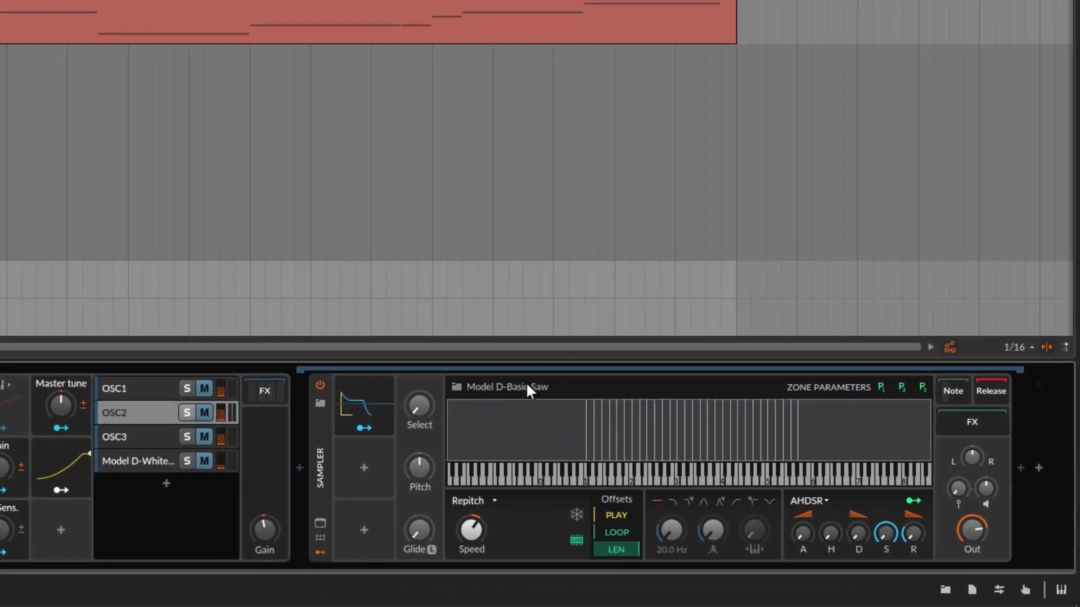
Browse OSC2's XNB Model D multisamples, then cancel, keeping Model D-Basic Saw.
{"action": "left_click", "coordinate": [455, 387]}
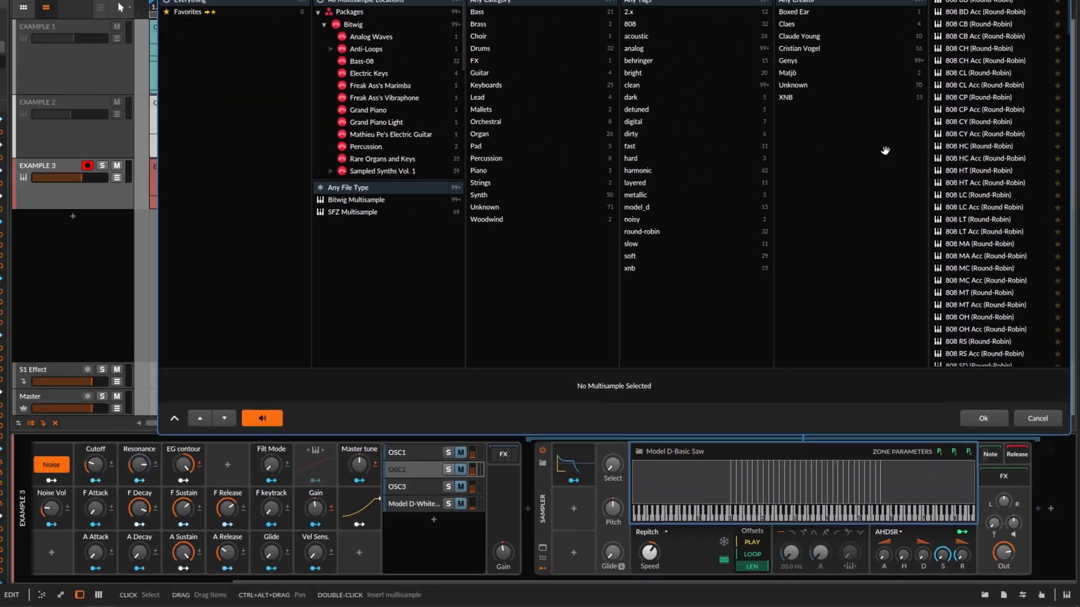
{"action": "left_click", "coordinate": [833, 138]}
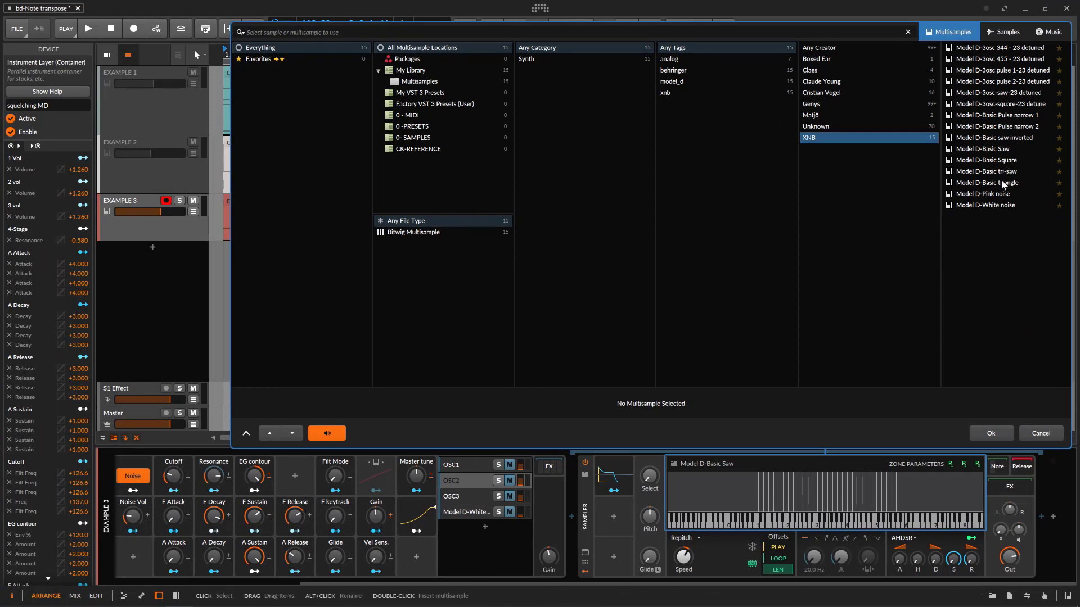
{"action": "left_click", "coordinate": [1040, 433]}
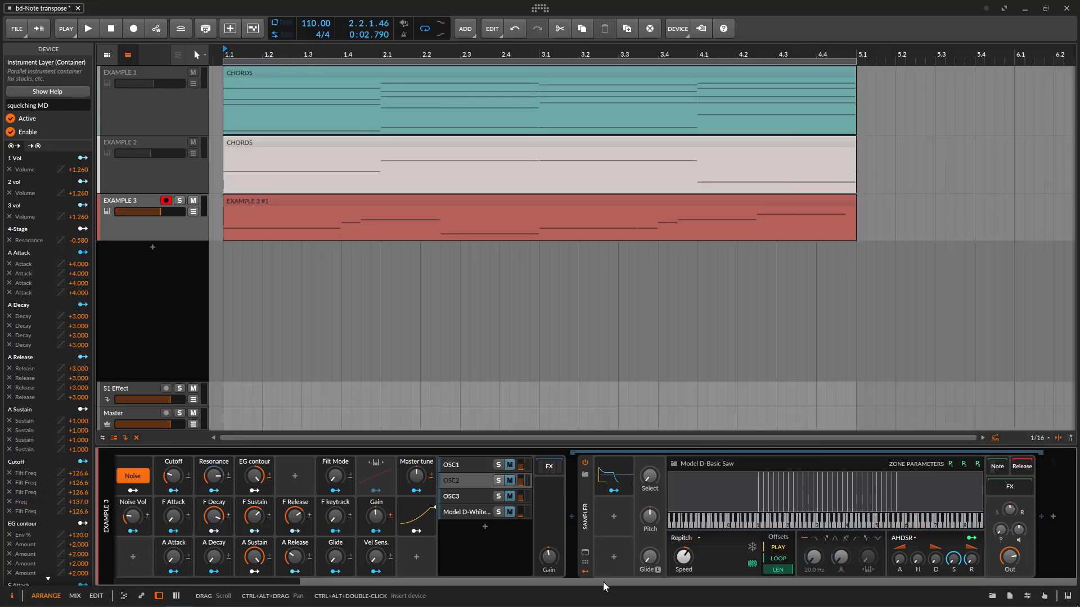
Select the Sampler and scroll to the layer's Note Transpose set to -3 octaves.
{"action": "left_click_drag", "start_coordinate": [606, 581], "coordinate": [296, 572]}
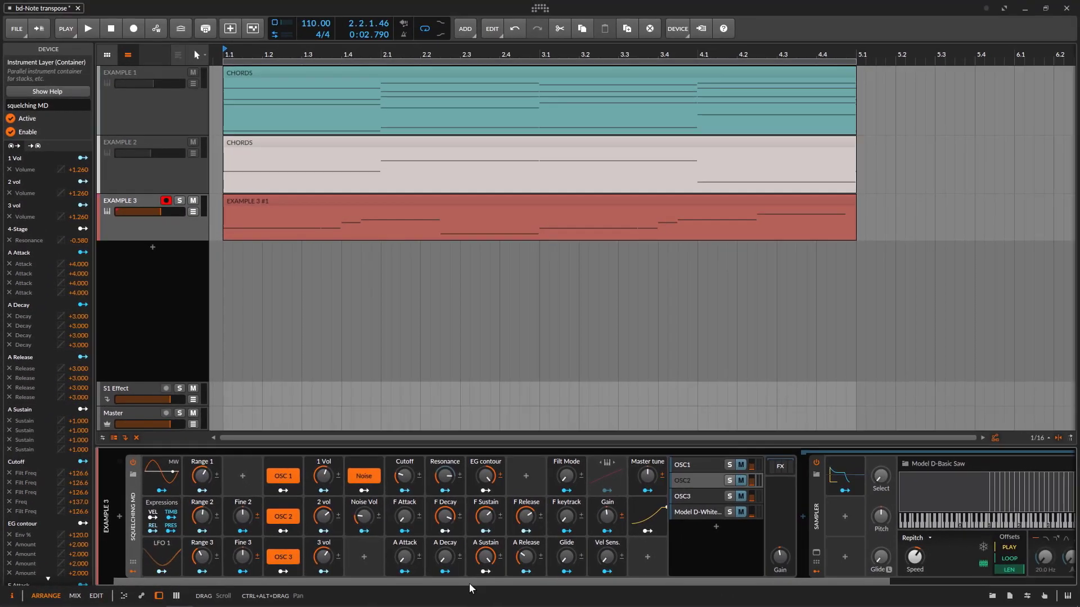
{"action": "left_click_drag", "start_coordinate": [469, 583], "coordinate": [784, 577]}
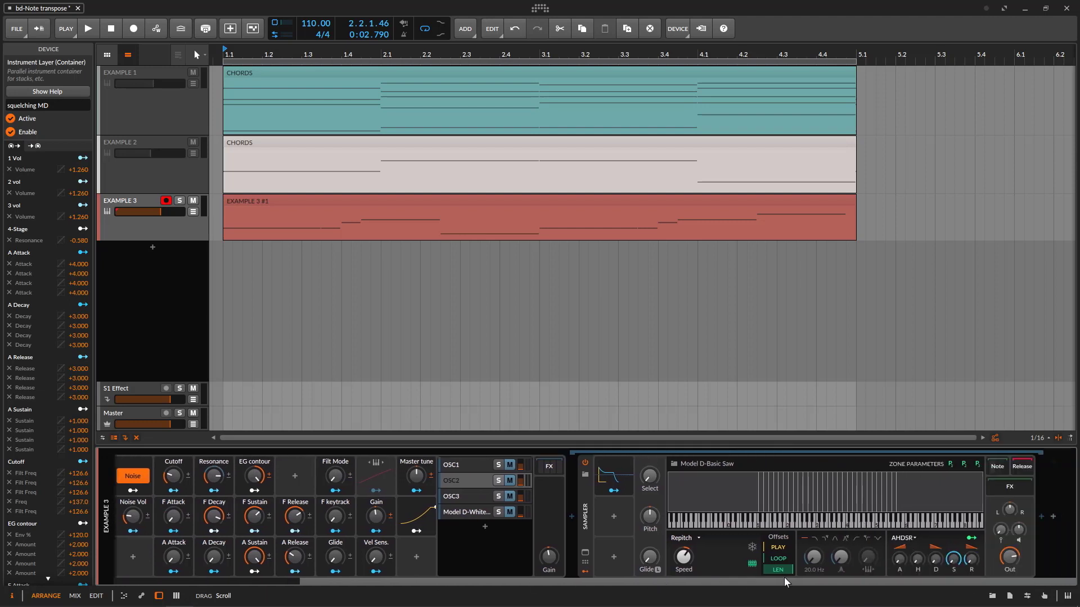
{"action": "left_click", "coordinate": [589, 503]}
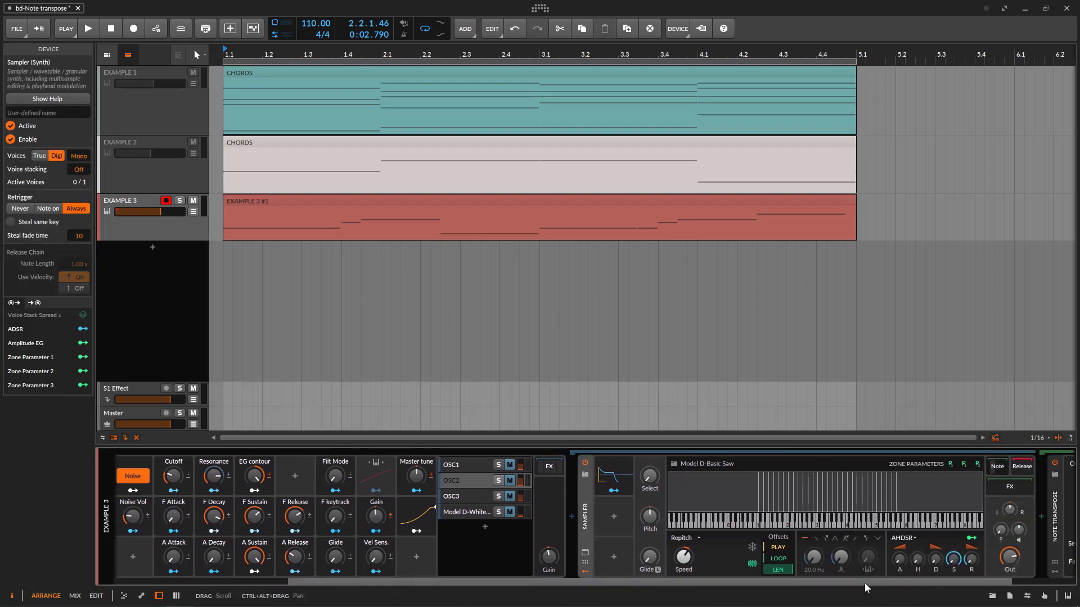
{"action": "left_click_drag", "start_coordinate": [865, 582], "coordinate": [1035, 571]}
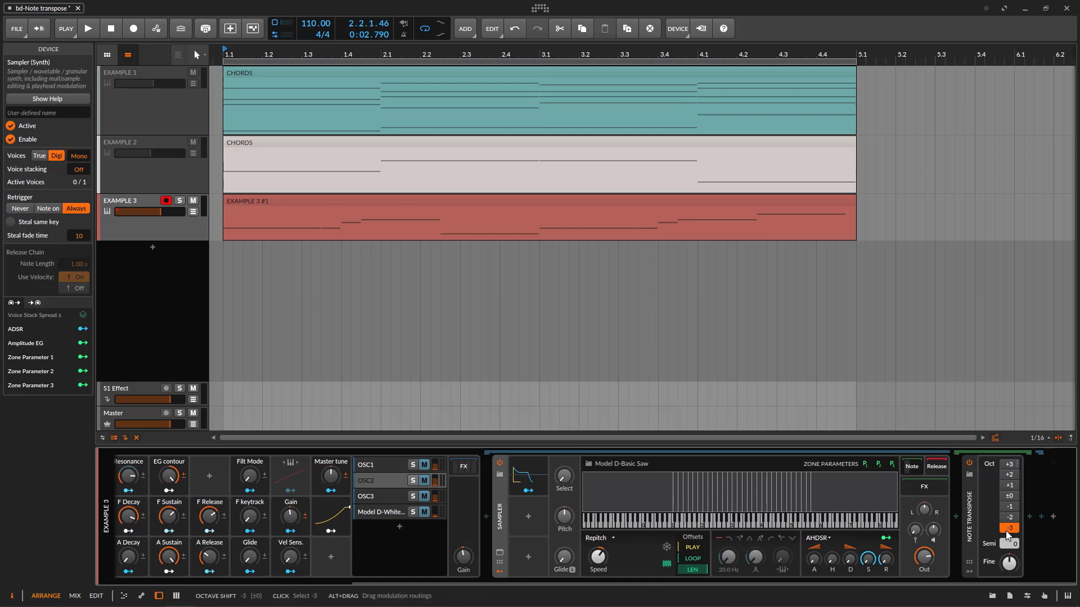
In the OSC1 layer, switch off OSC 2 in the squelching MD synth.
{"action": "left_click", "coordinate": [386, 467]}
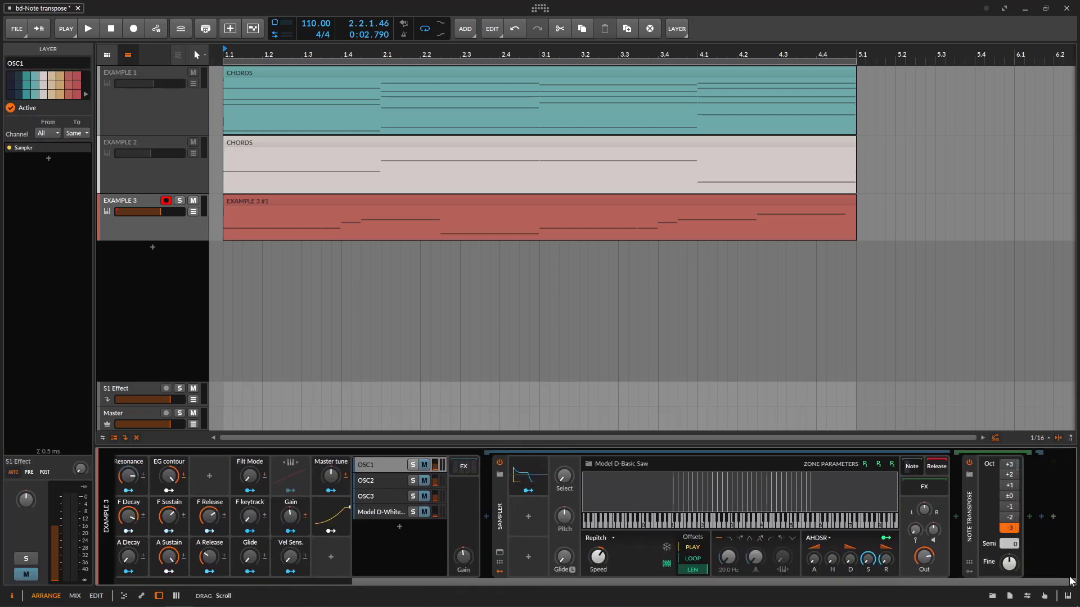
{"action": "left_click_drag", "start_coordinate": [967, 585], "coordinate": [1049, 584]}
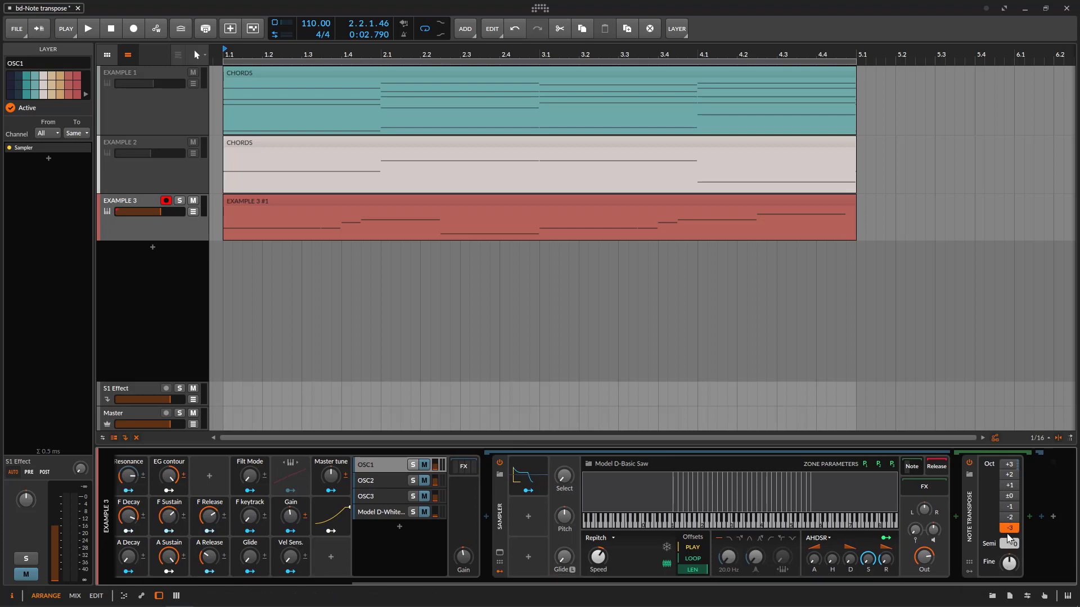
{"action": "left_click_drag", "start_coordinate": [976, 582], "coordinate": [692, 583]}
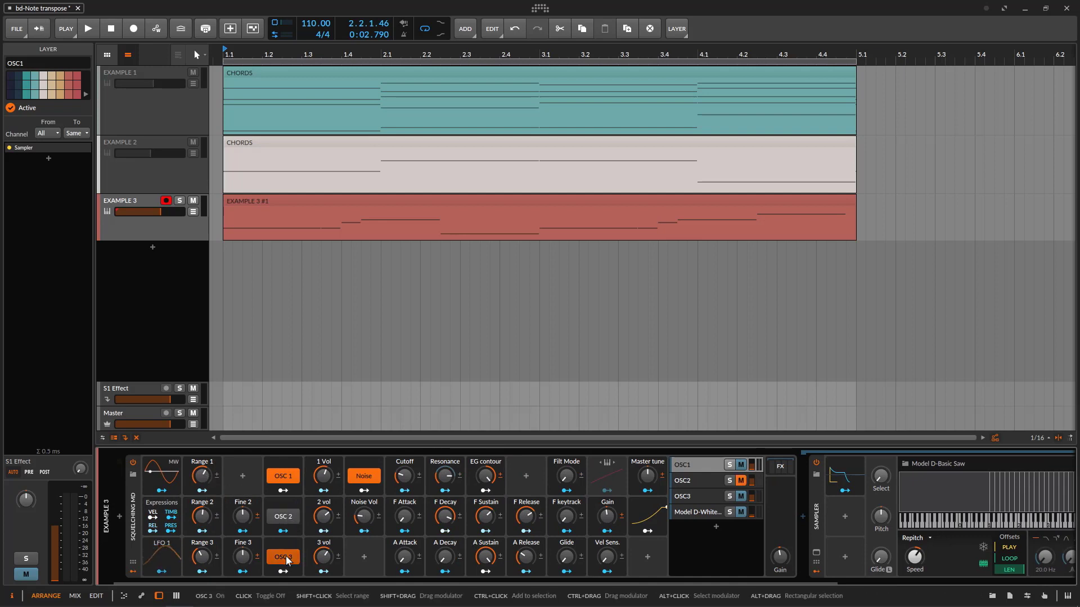
Turn off oscillator 3, start playback, and set Resonance to 63 % and Range 1 to 54 %.
{"action": "left_click", "coordinate": [286, 560]}
{"action": "left_click", "coordinate": [99, 31]}
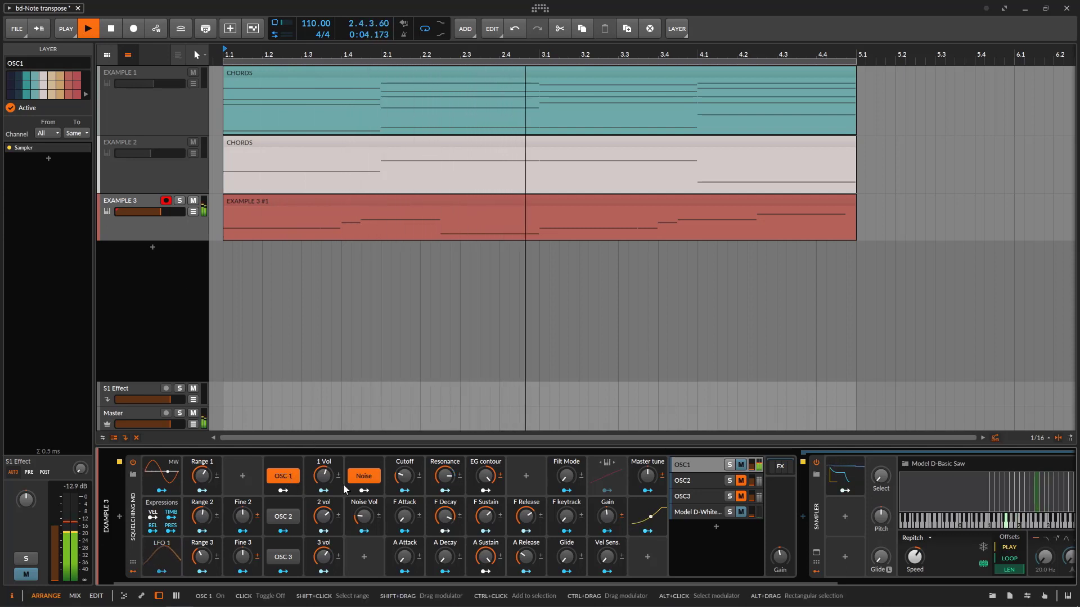
{"action": "left_click", "coordinate": [416, 480]}
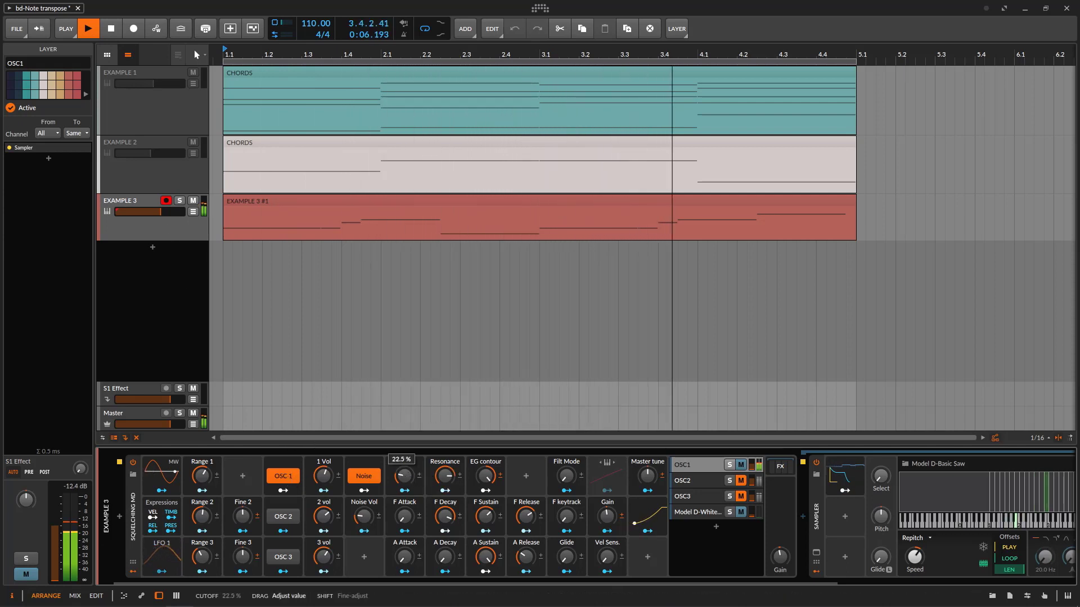
{"action": "left_click_drag", "start_coordinate": [444, 476], "coordinate": [404, 473]}
{"action": "mouse_move", "coordinate": [204, 478]}
{"action": "left_mouse_down"}
{"action": "mouse_move", "coordinate": [204, 515]}
{"action": "mouse_move", "coordinate": [204, 464]}
{"action": "left_mouse_up"}
Step through the OSC2 and OSC3 layers, ending on OSC3, and stop playback.
{"action": "left_click_drag", "start_coordinate": [325, 585], "coordinate": [624, 571]}
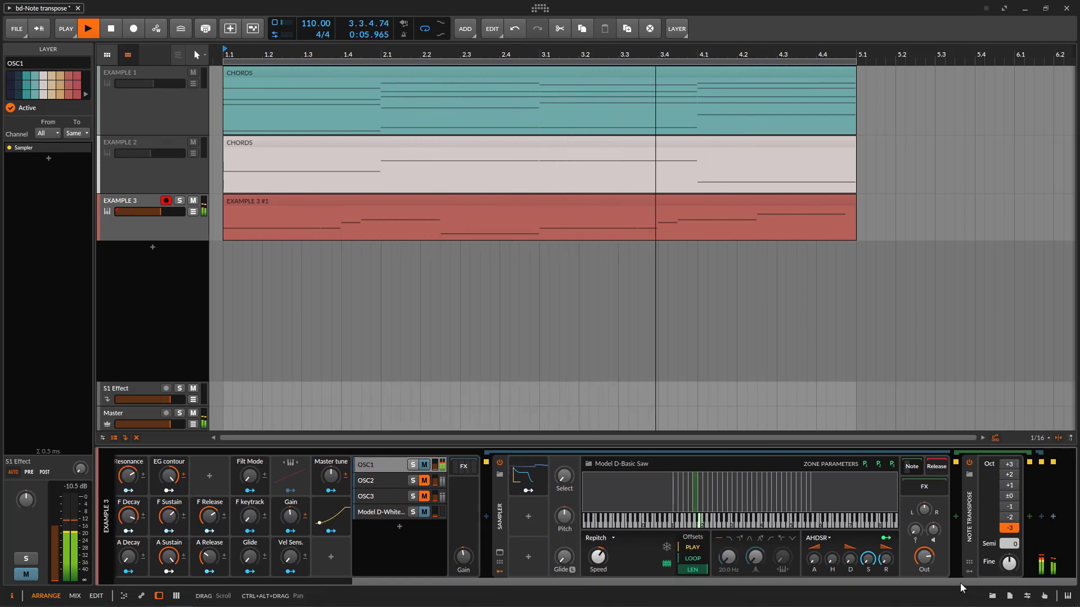
{"action": "left_click", "coordinate": [393, 481]}
{"action": "left_click", "coordinate": [389, 495]}
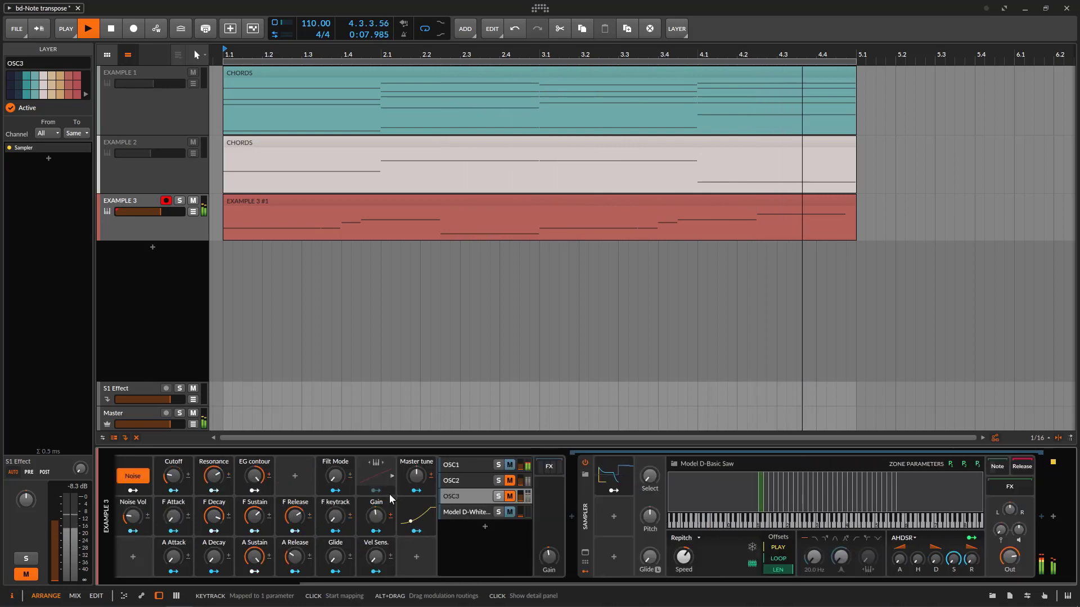
{"action": "key", "text": "space"}
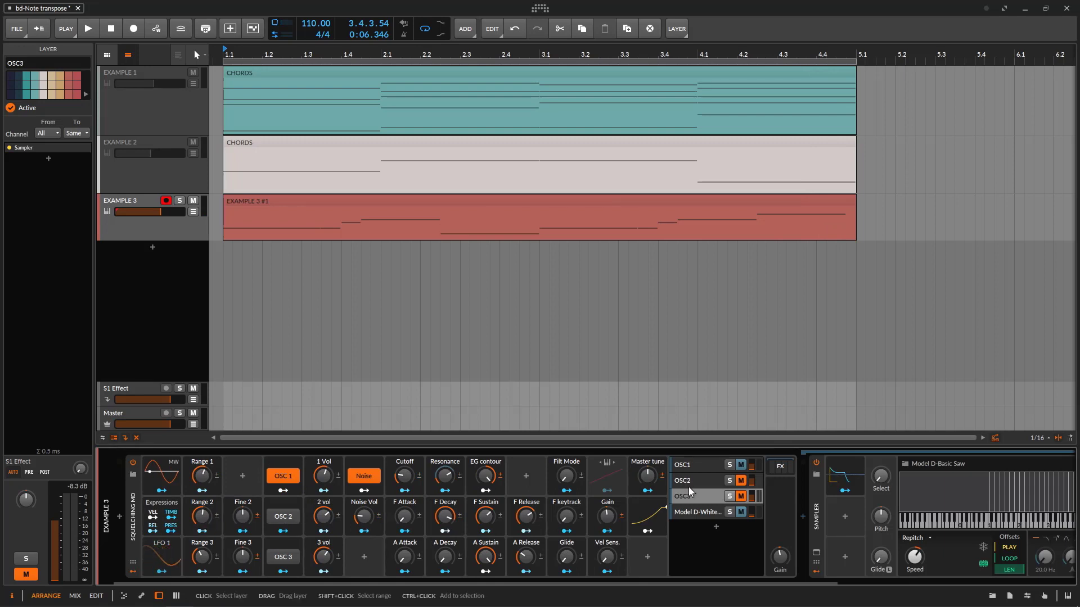
{"action": "left_click", "coordinate": [140, 227]}
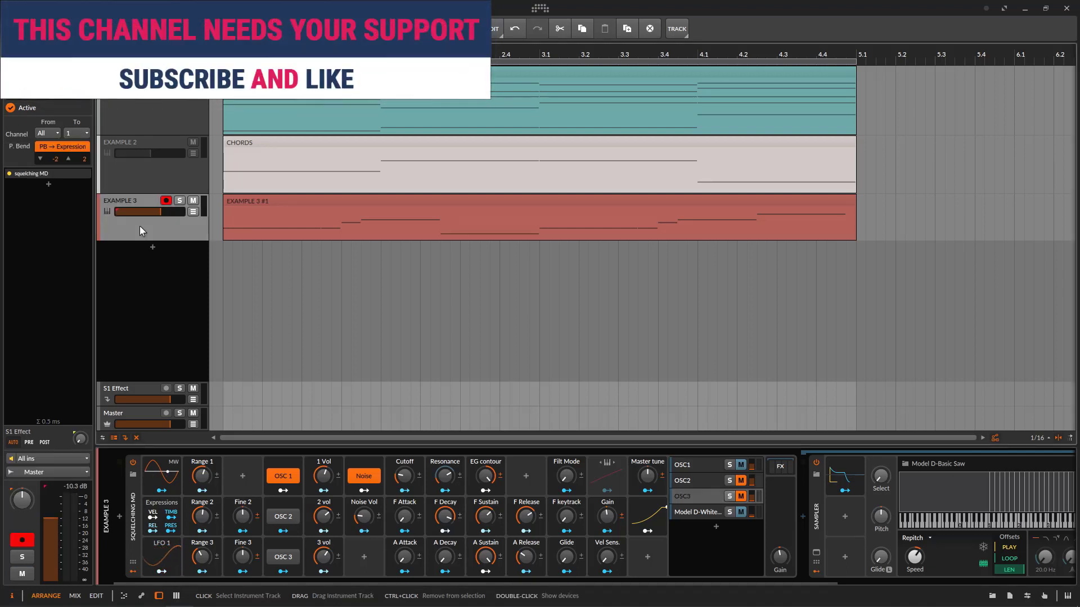
{"action": "right_click", "coordinate": [140, 226]}
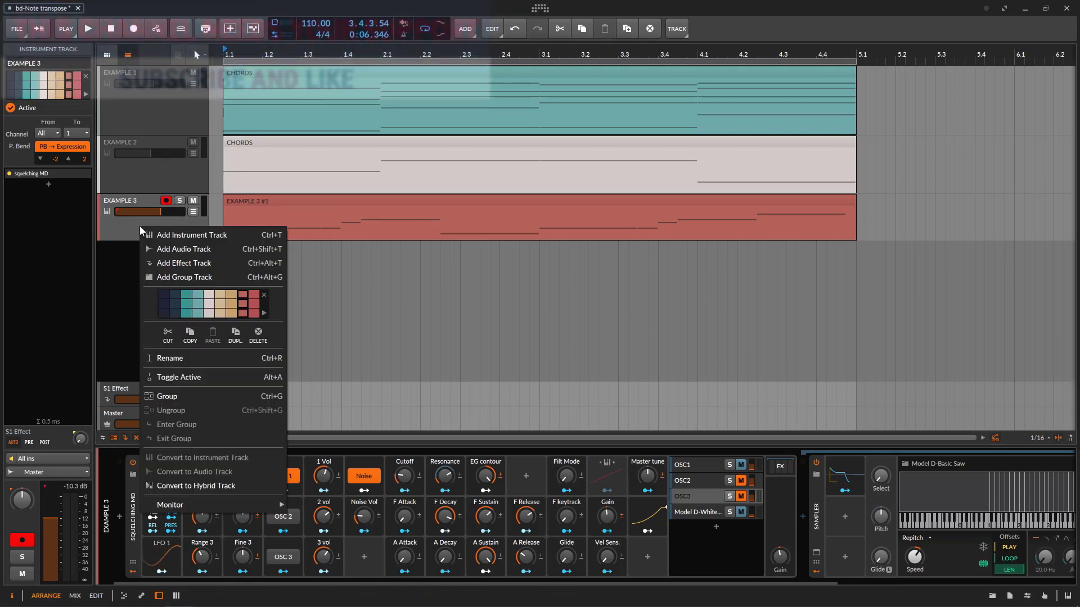
{"action": "left_click", "coordinate": [148, 172]}
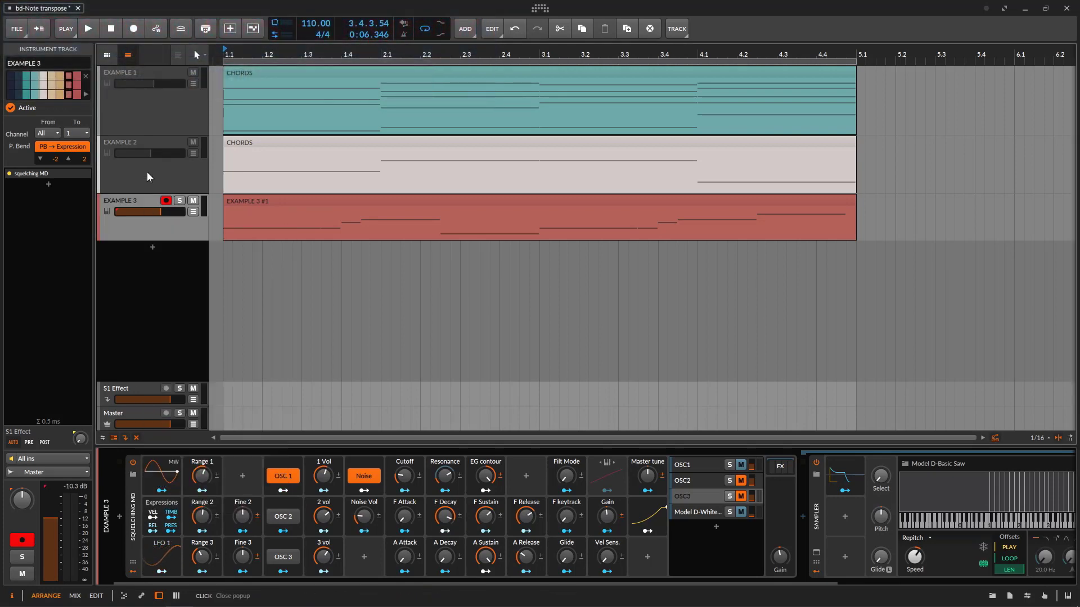